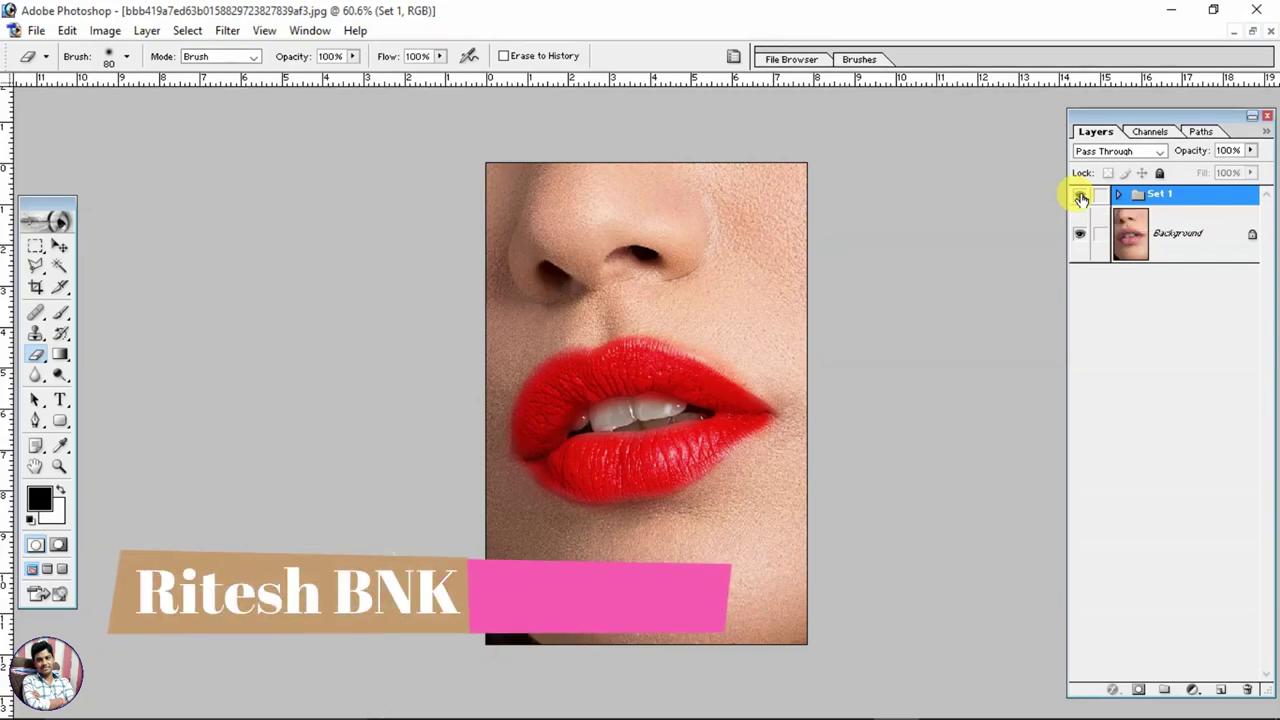
Hide and re-show the Set 1 group to compare the original lips with the recoloured ones
{"action": "left_click", "coordinate": [1081, 198]}
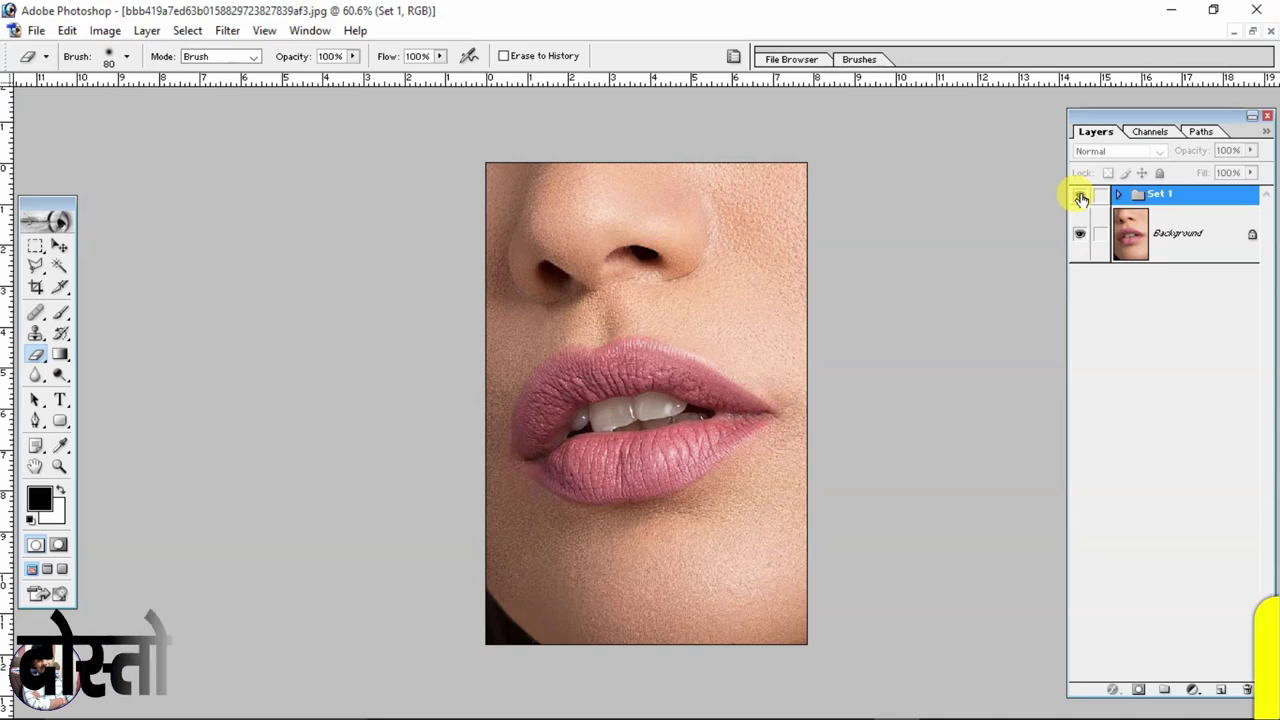
{"action": "left_click", "coordinate": [1081, 198]}
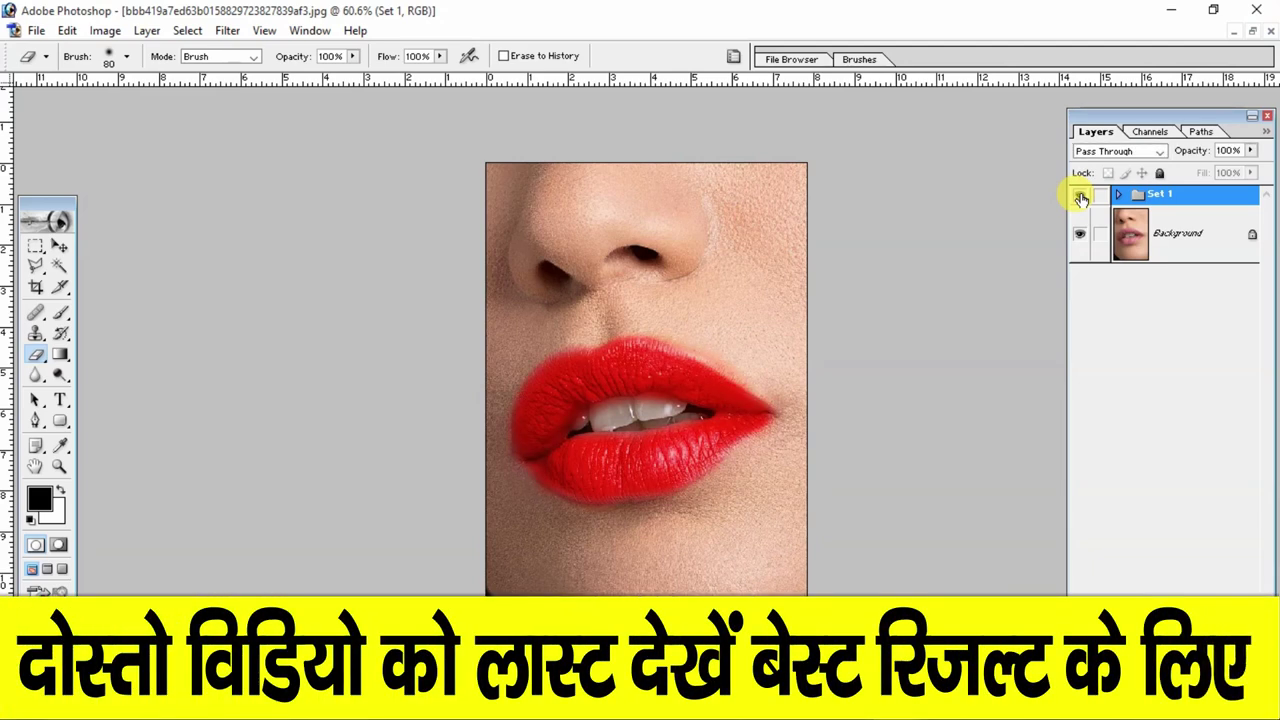
{"action": "scroll", "coordinate": [771, 257], "scroll_direction": "up", "scroll_amount": 1}
{"action": "scroll", "coordinate": [779, 263], "scroll_direction": "up", "scroll_amount": 1}
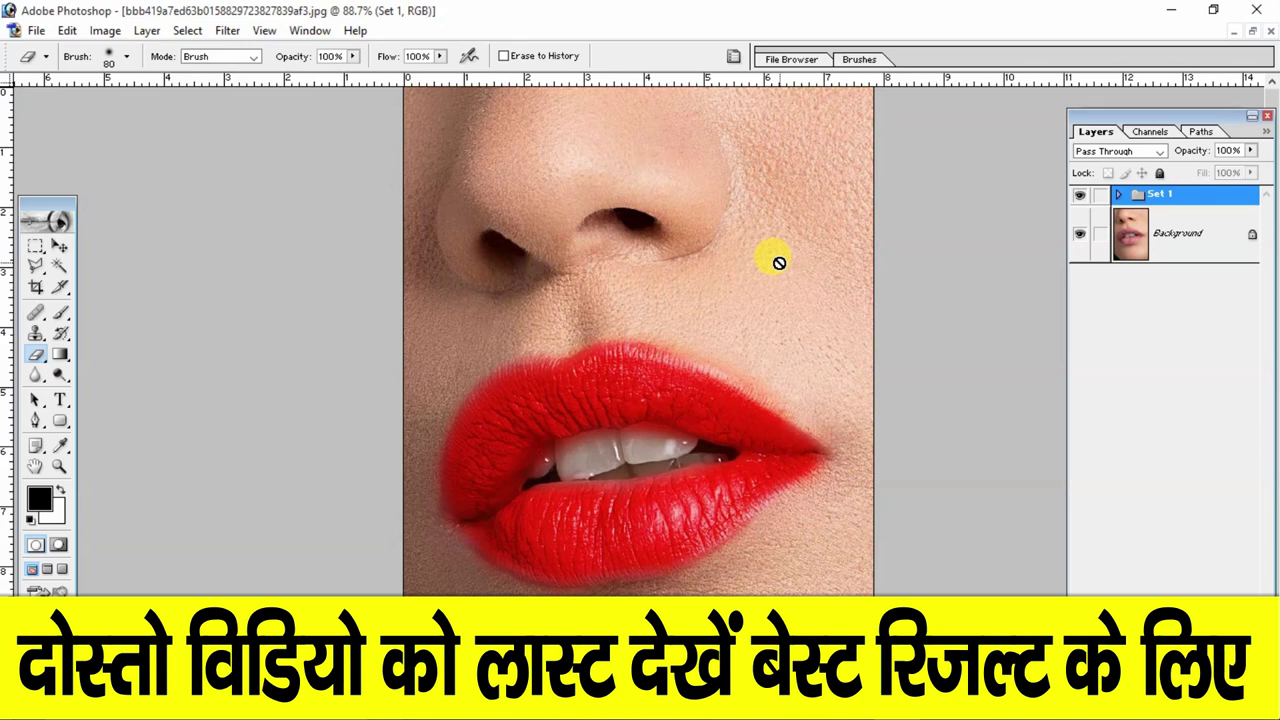
Change the Color Fill 1 colour to purple after trying green and red hues
{"action": "left_click", "coordinate": [1118, 194]}
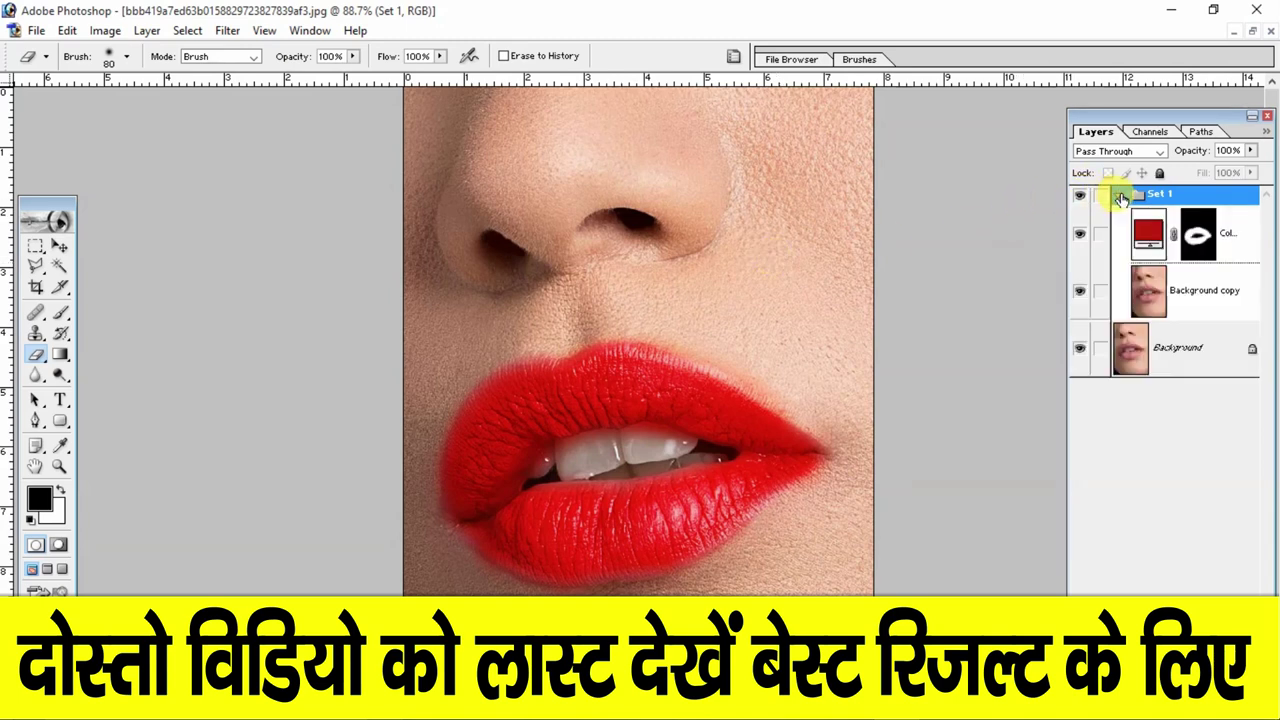
{"action": "double_click", "coordinate": [1150, 240]}
{"action": "left_click", "coordinate": [1115, 277]}
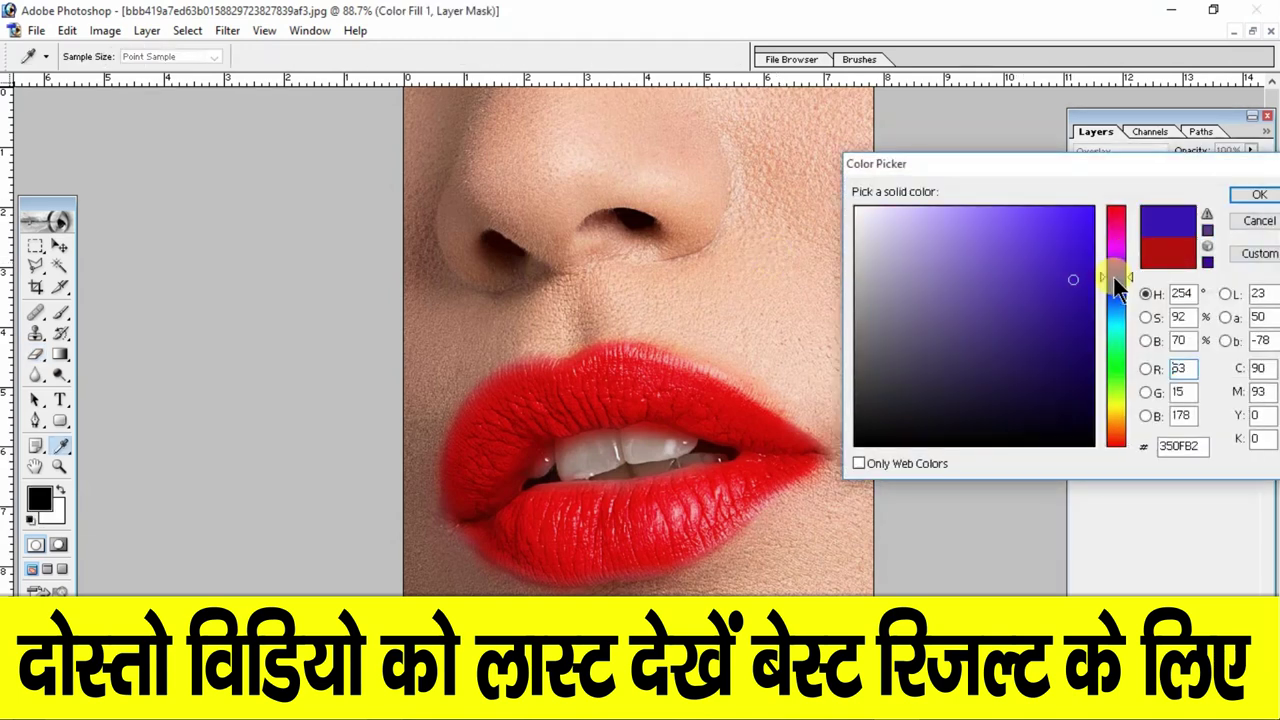
{"action": "left_click", "coordinate": [1115, 392]}
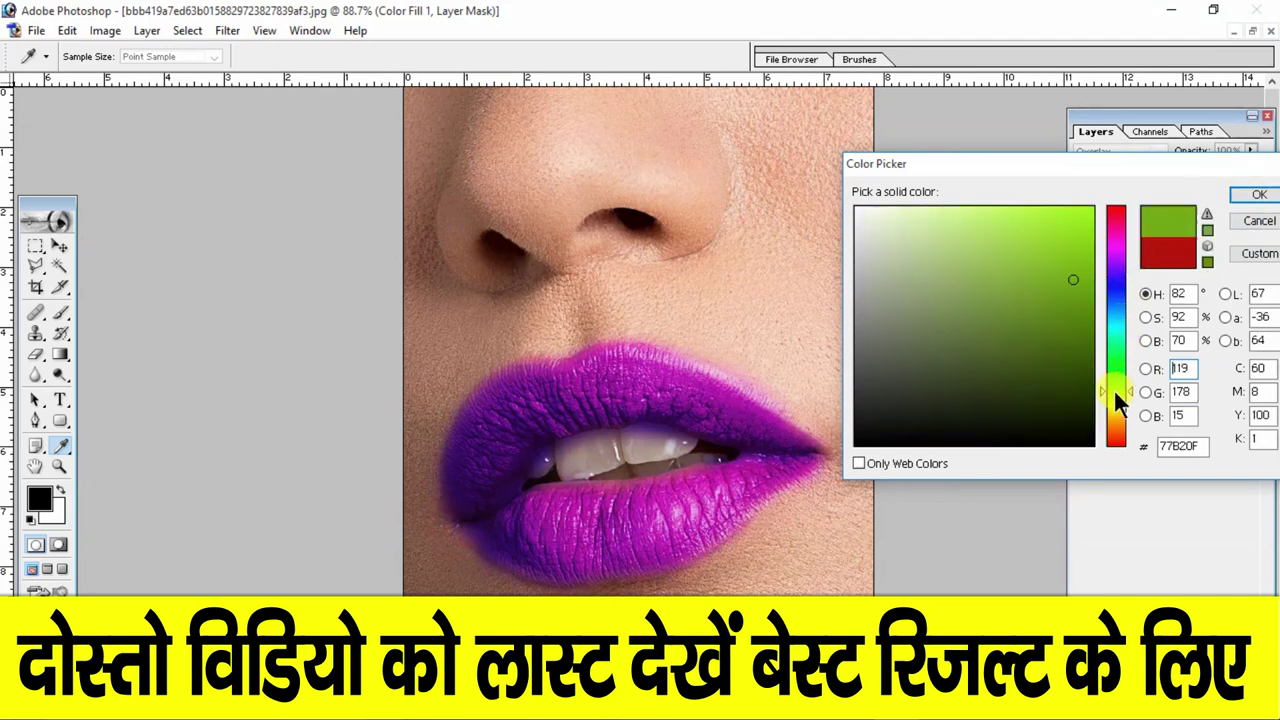
{"action": "left_click_drag", "start_coordinate": [1115, 400], "coordinate": [1118, 440]}
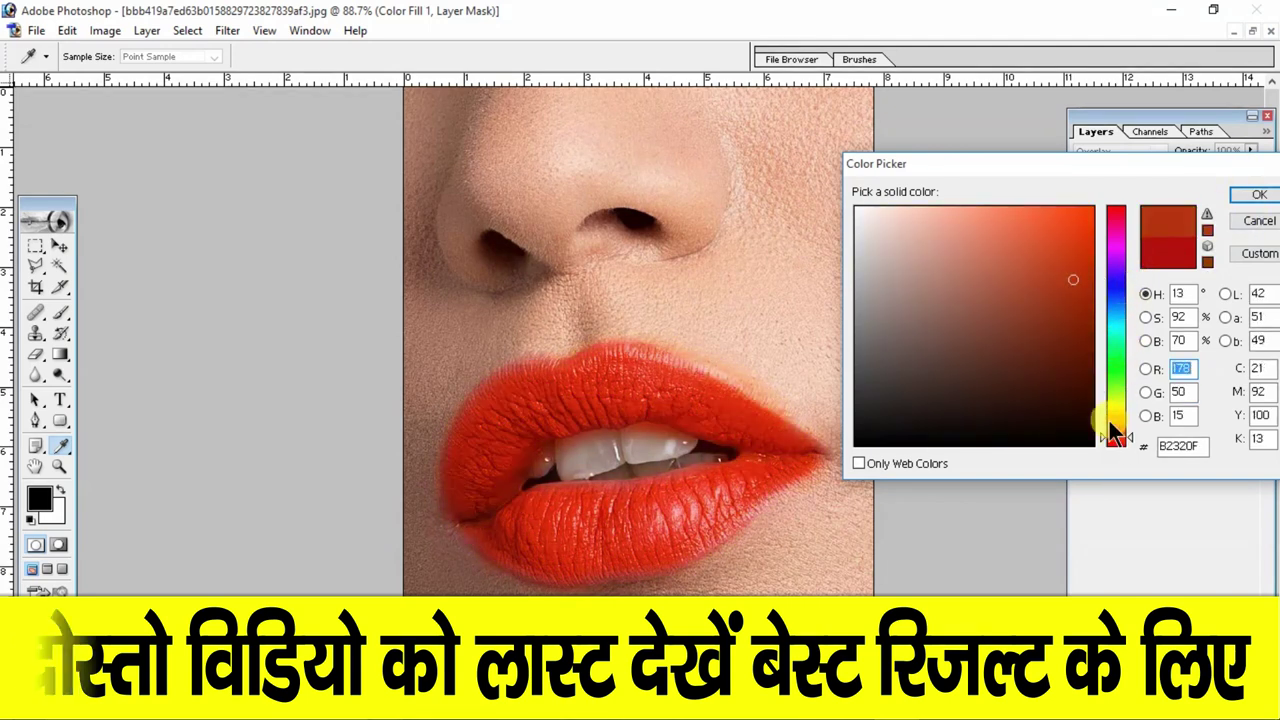
{"action": "left_click", "coordinate": [1115, 282]}
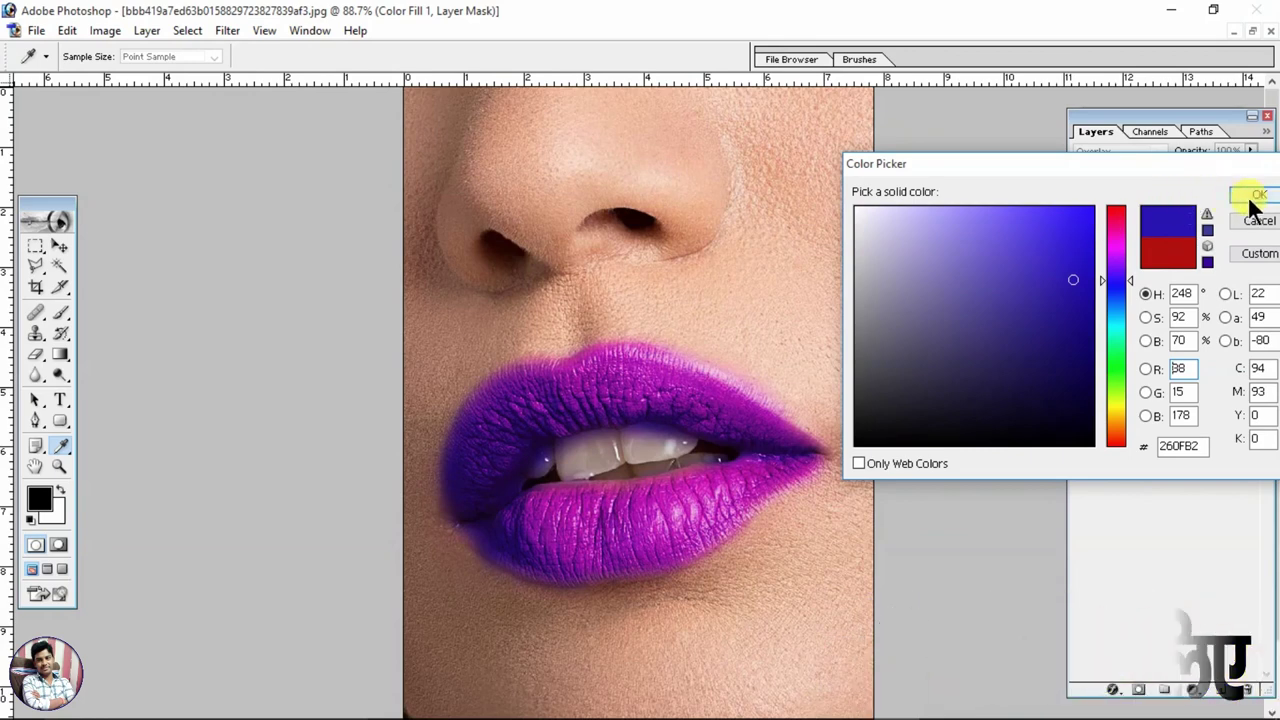
{"action": "left_click", "coordinate": [1258, 195]}
{"action": "key", "text": "ctrl+minus"}
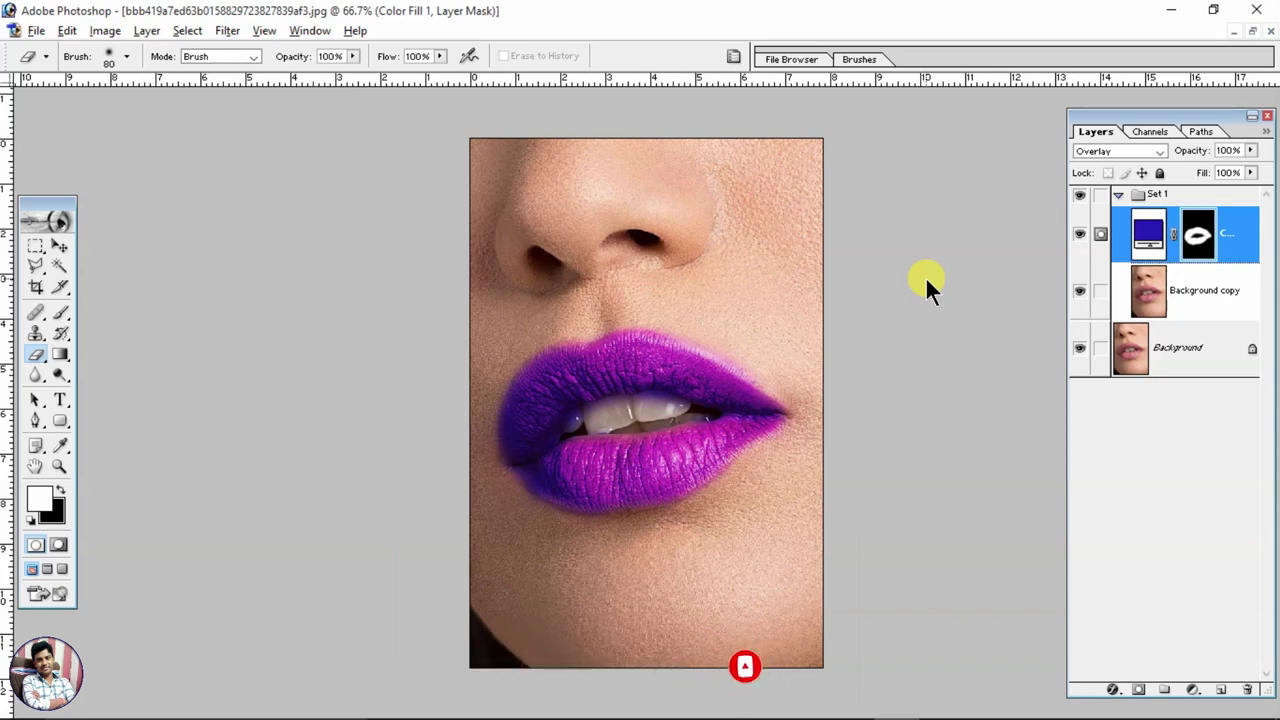
Revert the image to the original single-layer photo with natural pink lips
{"action": "key", "text": "alt+l"}
{"action": "key", "text": "f"}
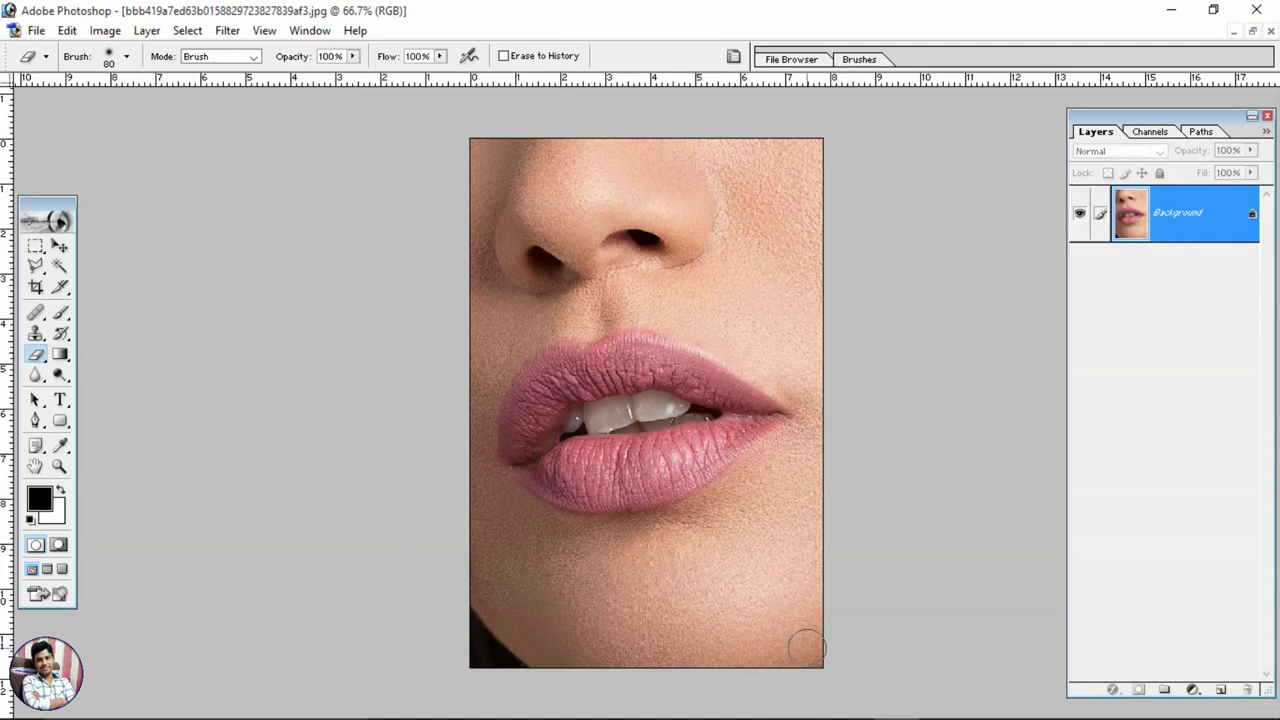
{"action": "scroll", "coordinate": [806, 647], "scroll_direction": "down", "scroll_amount": 1}
{"action": "scroll", "coordinate": [790, 600], "scroll_direction": "up", "scroll_amount": 3}
{"action": "scroll", "coordinate": [760, 510], "scroll_direction": "down", "scroll_amount": 4}
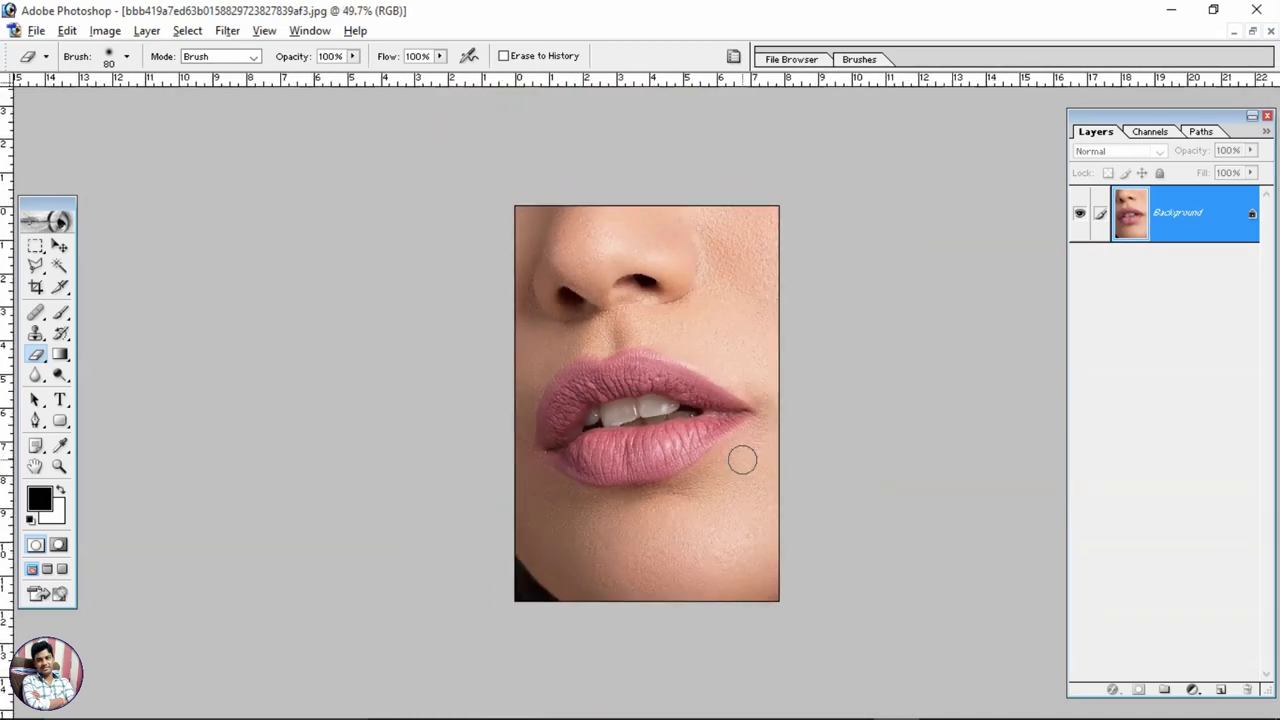
{"action": "scroll", "coordinate": [742, 459], "scroll_direction": "up", "scroll_amount": 1}
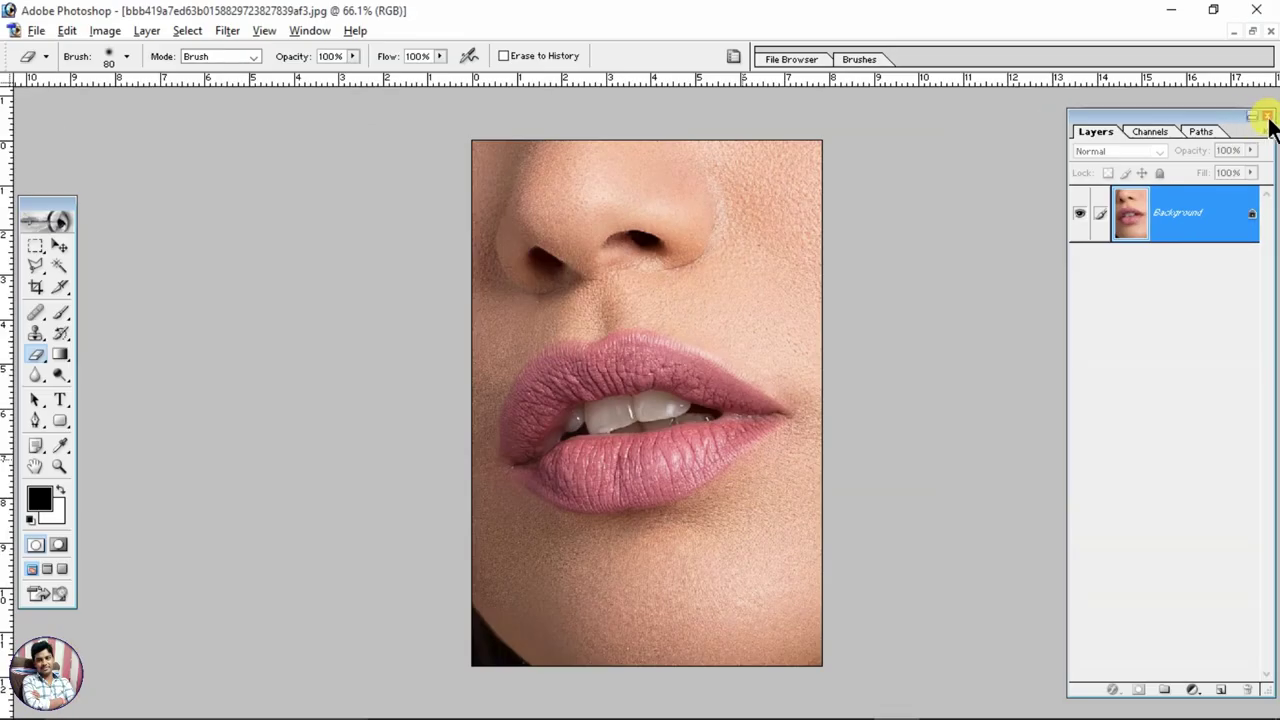
Reopen the Layers palette via Window > Layers, reposition it, and select the Background layer
{"action": "left_click", "coordinate": [1267, 117]}
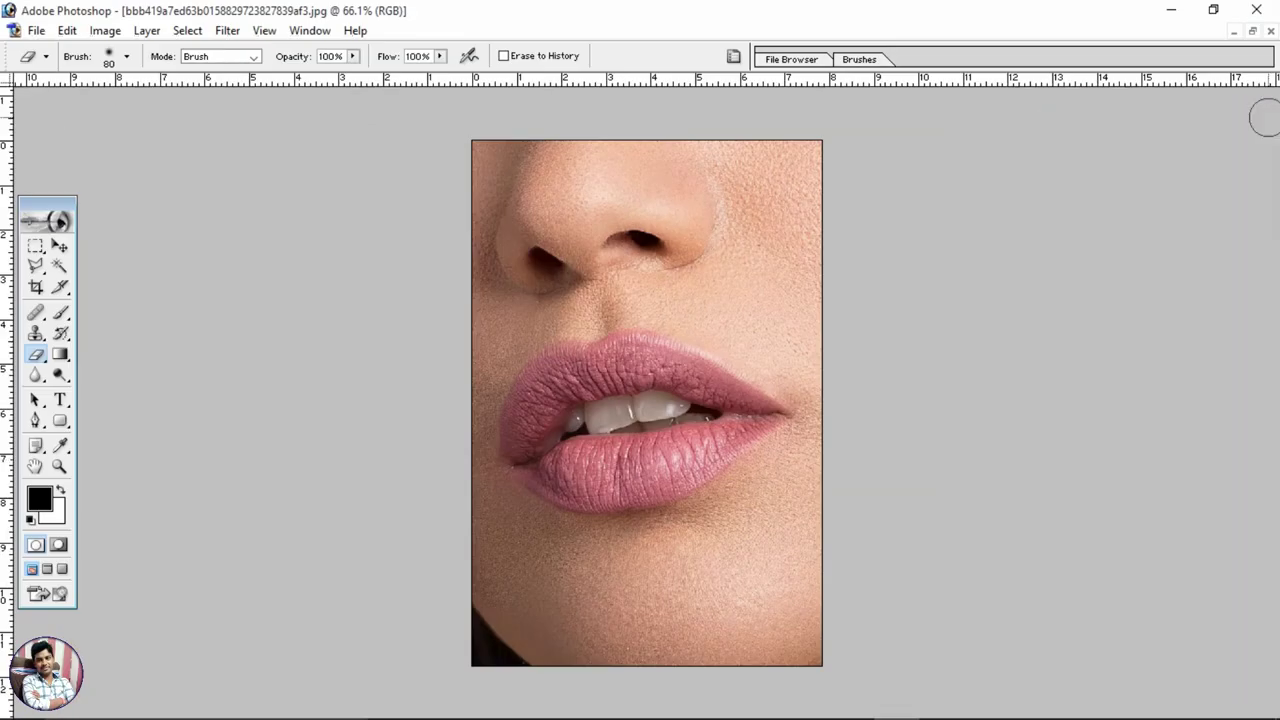
{"action": "left_click", "coordinate": [310, 30]}
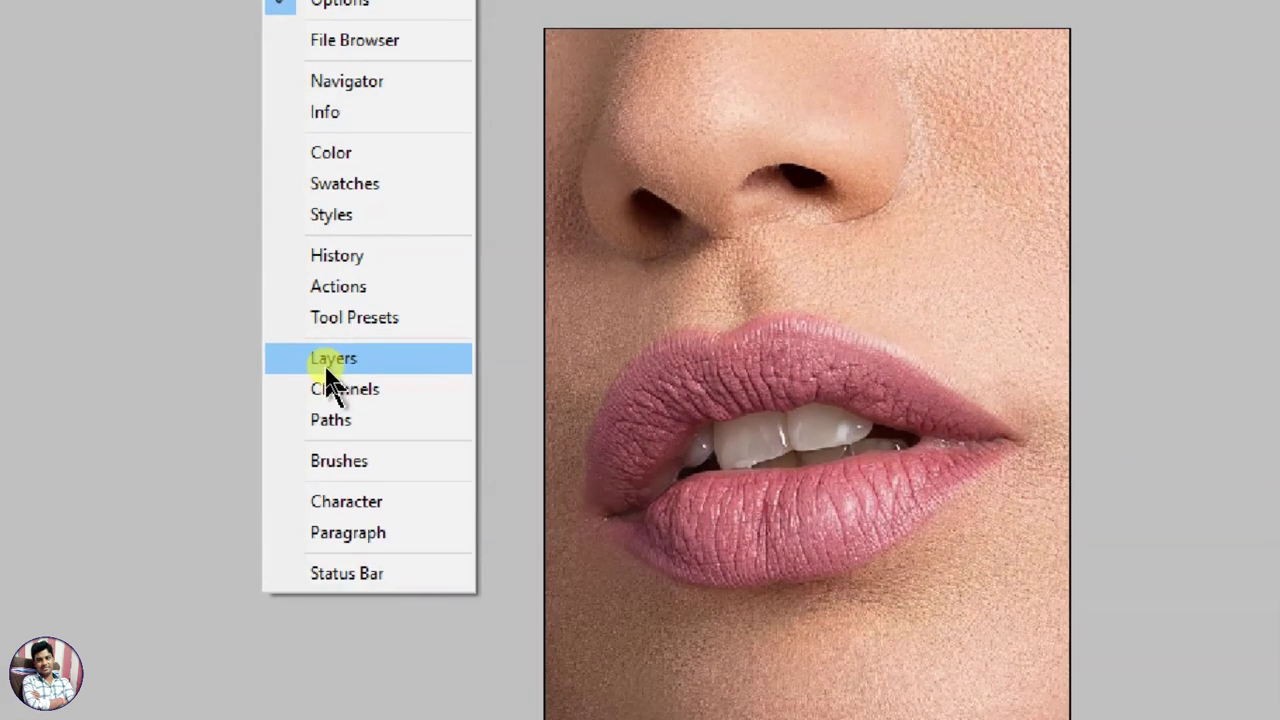
{"action": "left_click", "coordinate": [336, 363]}
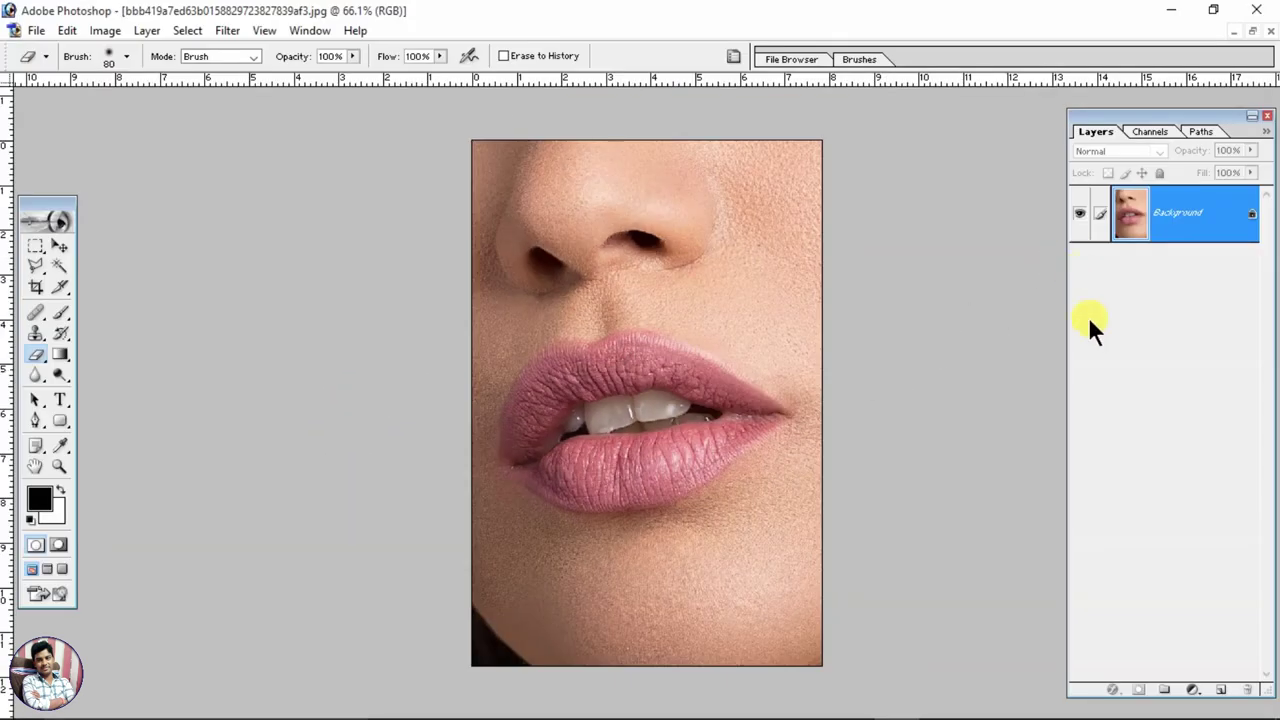
{"action": "left_click_drag", "start_coordinate": [1128, 113], "coordinate": [1118, 114]}
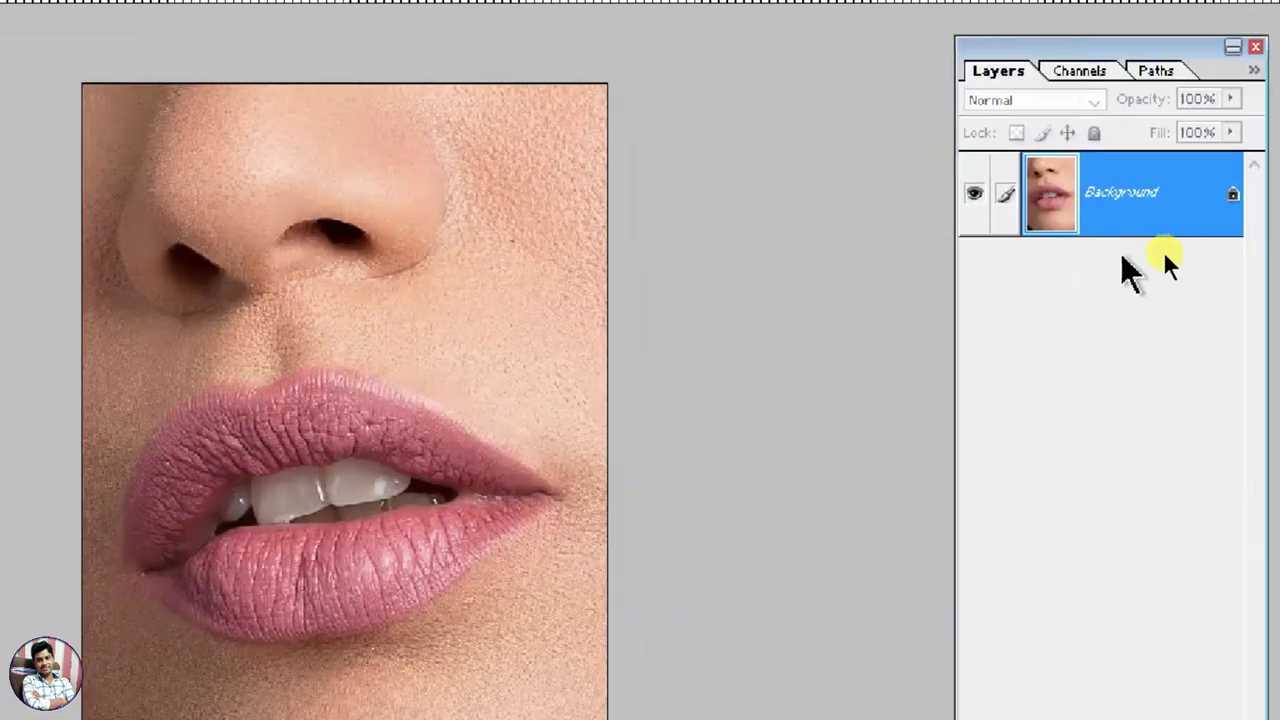
{"action": "left_click", "coordinate": [1220, 229]}
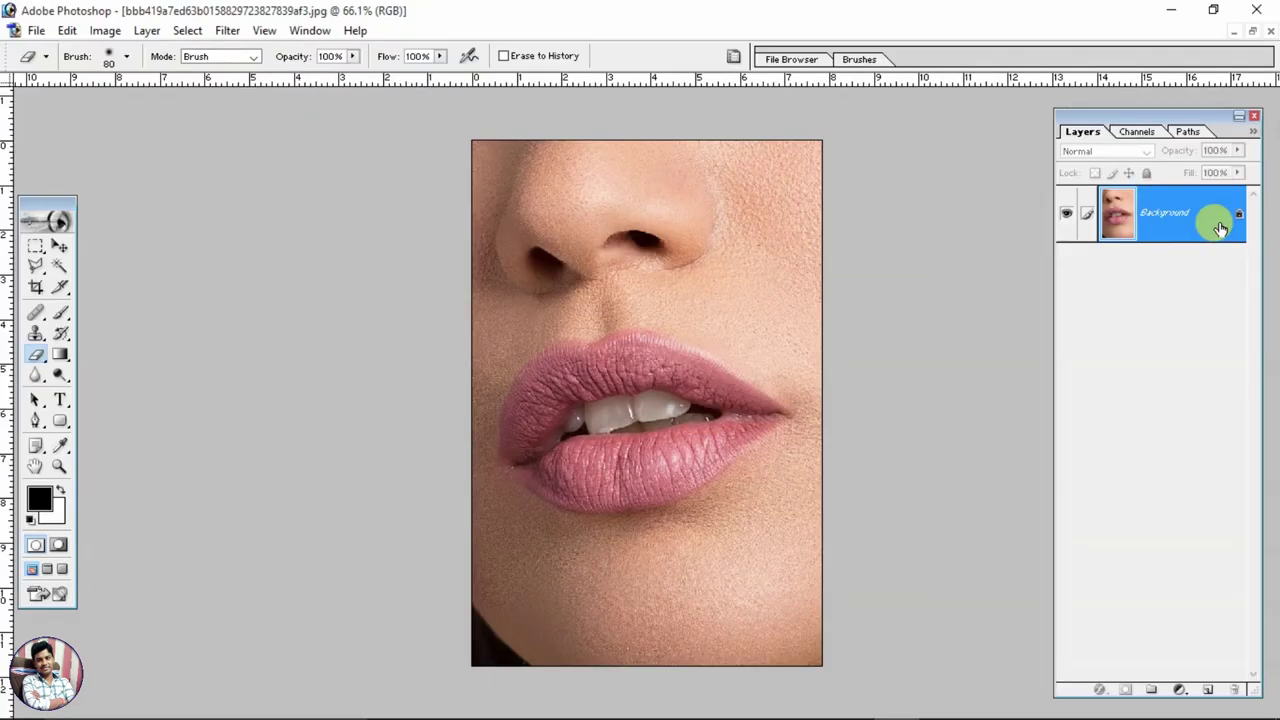
{"action": "left_click_drag", "start_coordinate": [1220, 229], "coordinate": [1219, 222]}
Duplicate Background as Layer 1 and move it into a new group, Set 1
{"action": "key", "text": "ctrl+j"}
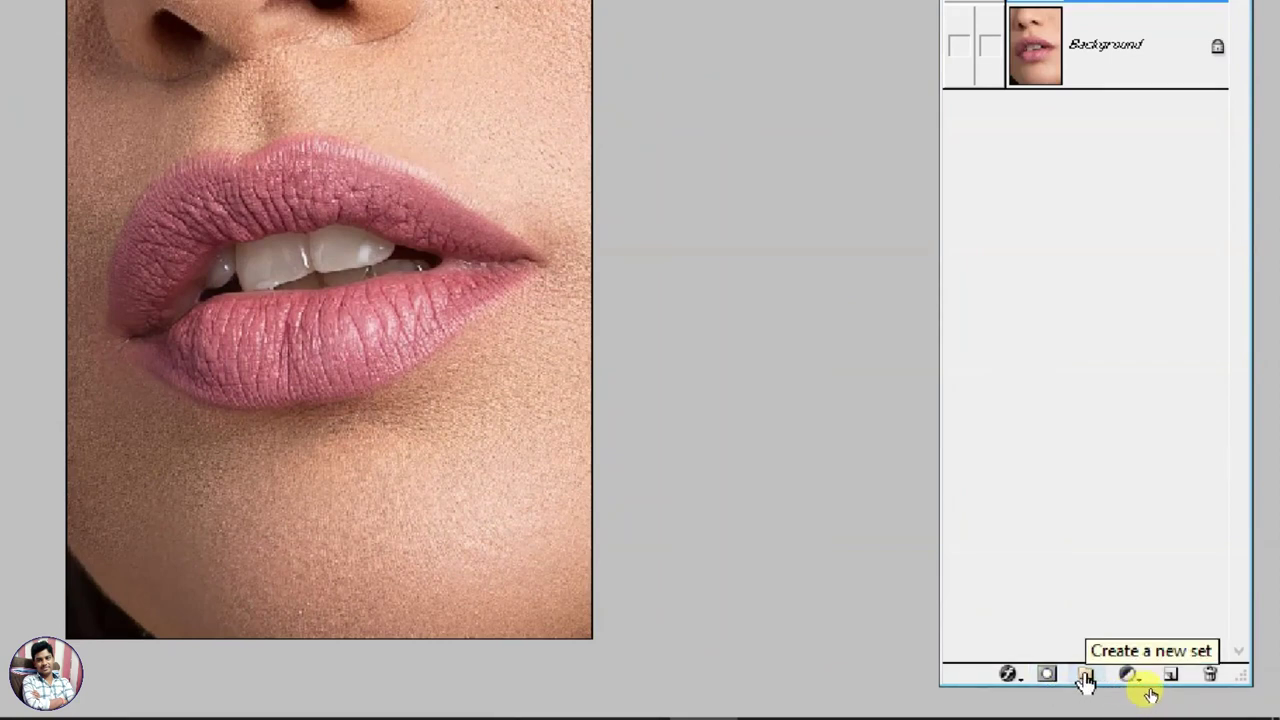
{"action": "left_click", "coordinate": [1086, 680]}
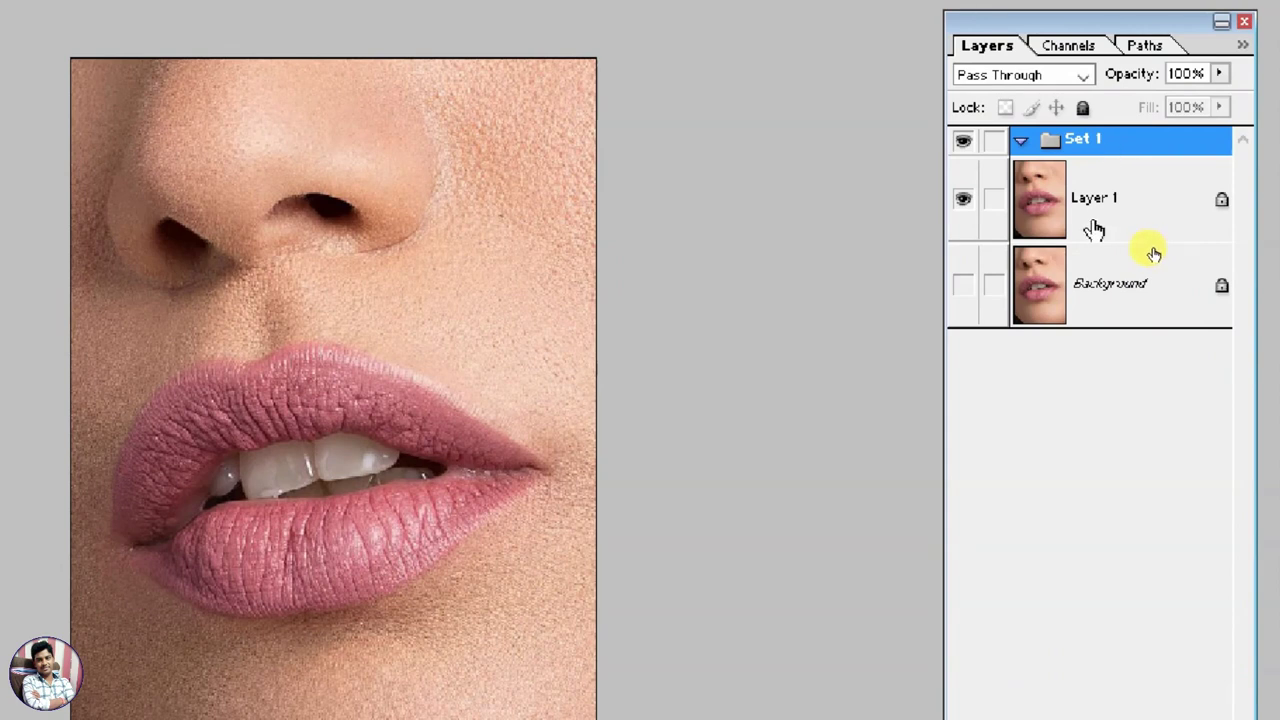
{"action": "left_click_drag", "start_coordinate": [1100, 205], "coordinate": [1072, 135]}
{"action": "left_click_drag", "start_coordinate": [1072, 135], "coordinate": [1065, 136]}
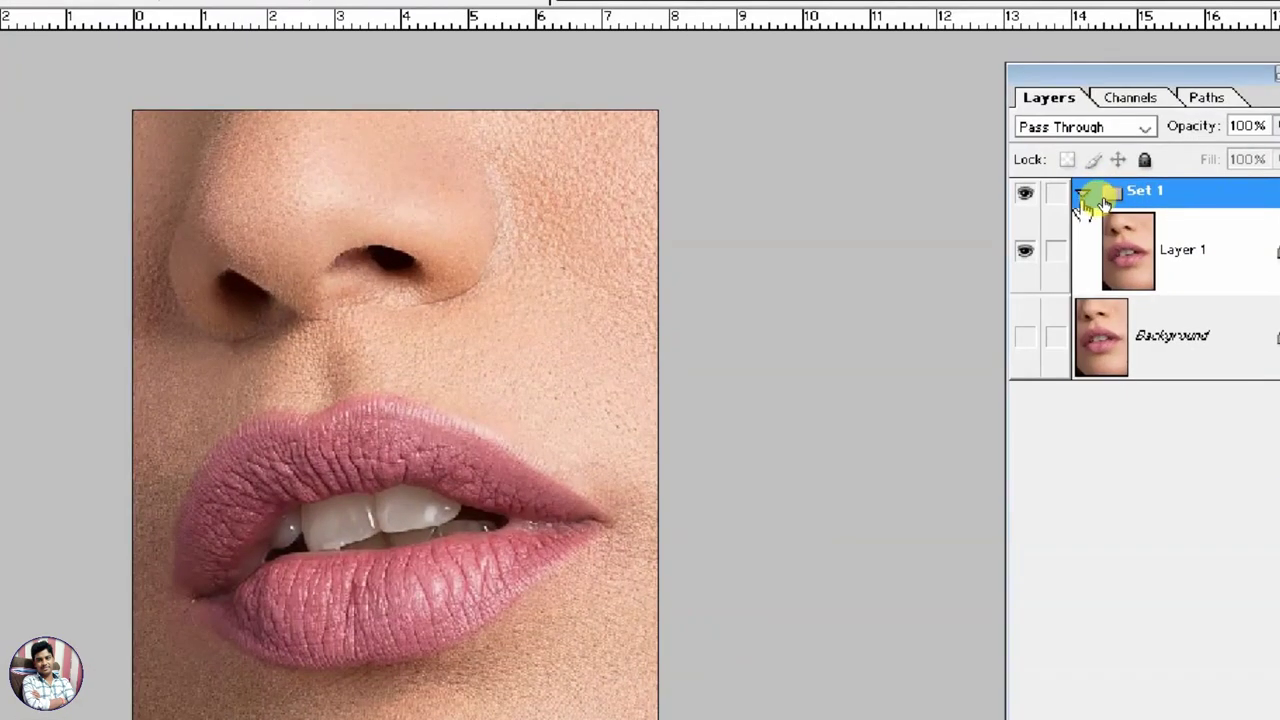
Make the Background layer visible again and select Layer 1 inside Set 1
{"action": "left_click", "coordinate": [1083, 195]}
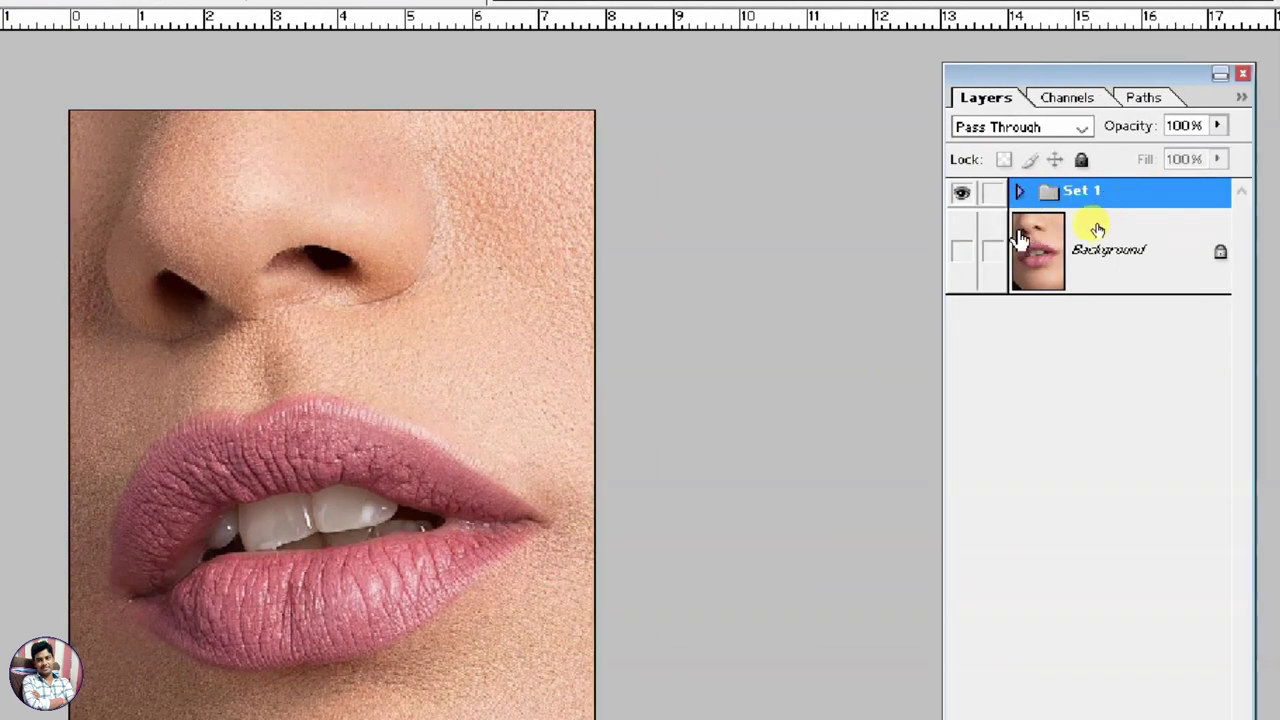
{"action": "left_click", "coordinate": [1018, 192]}
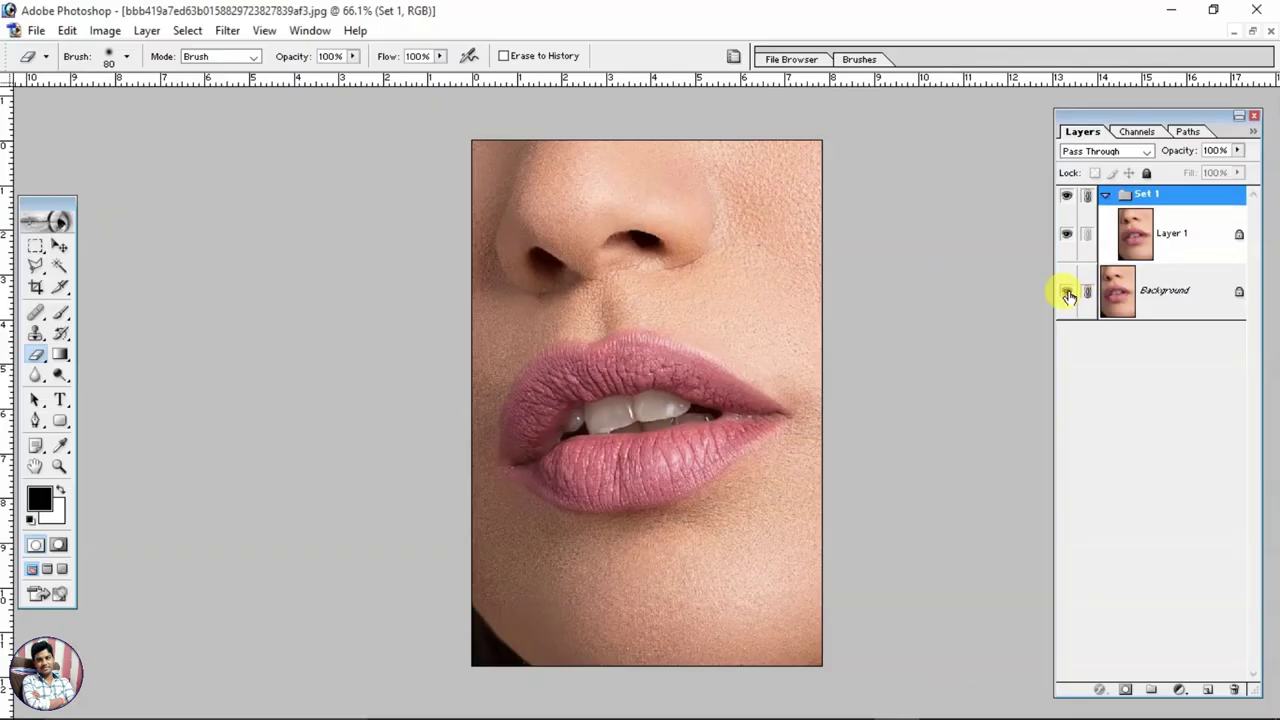
{"action": "left_click", "coordinate": [1066, 291]}
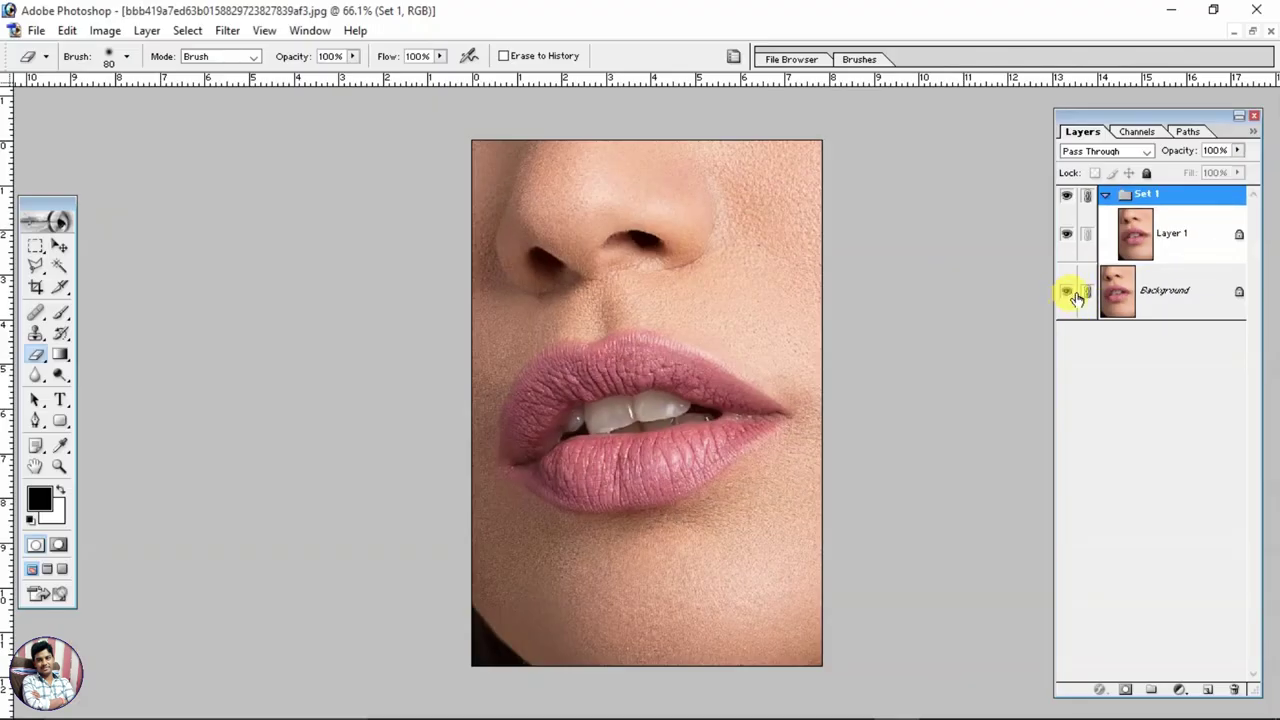
{"action": "left_click", "coordinate": [1105, 194]}
{"action": "left_click", "coordinate": [1105, 194]}
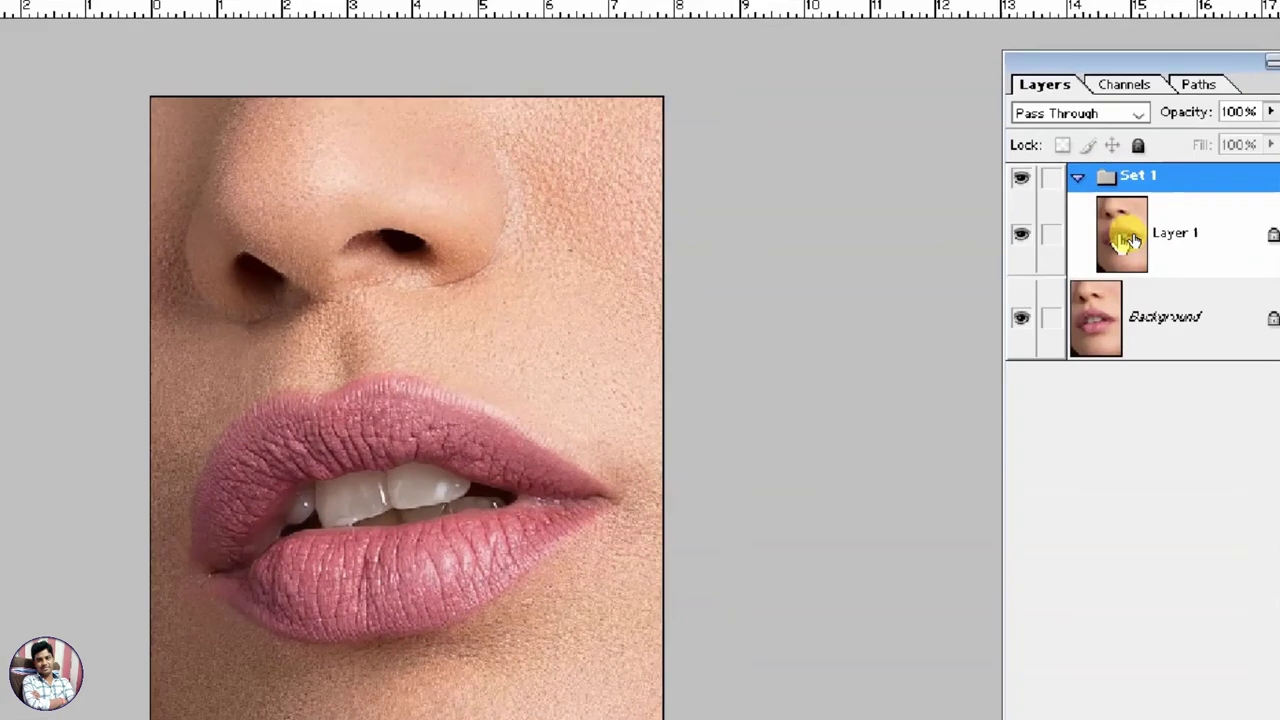
{"action": "left_click", "coordinate": [1134, 238]}
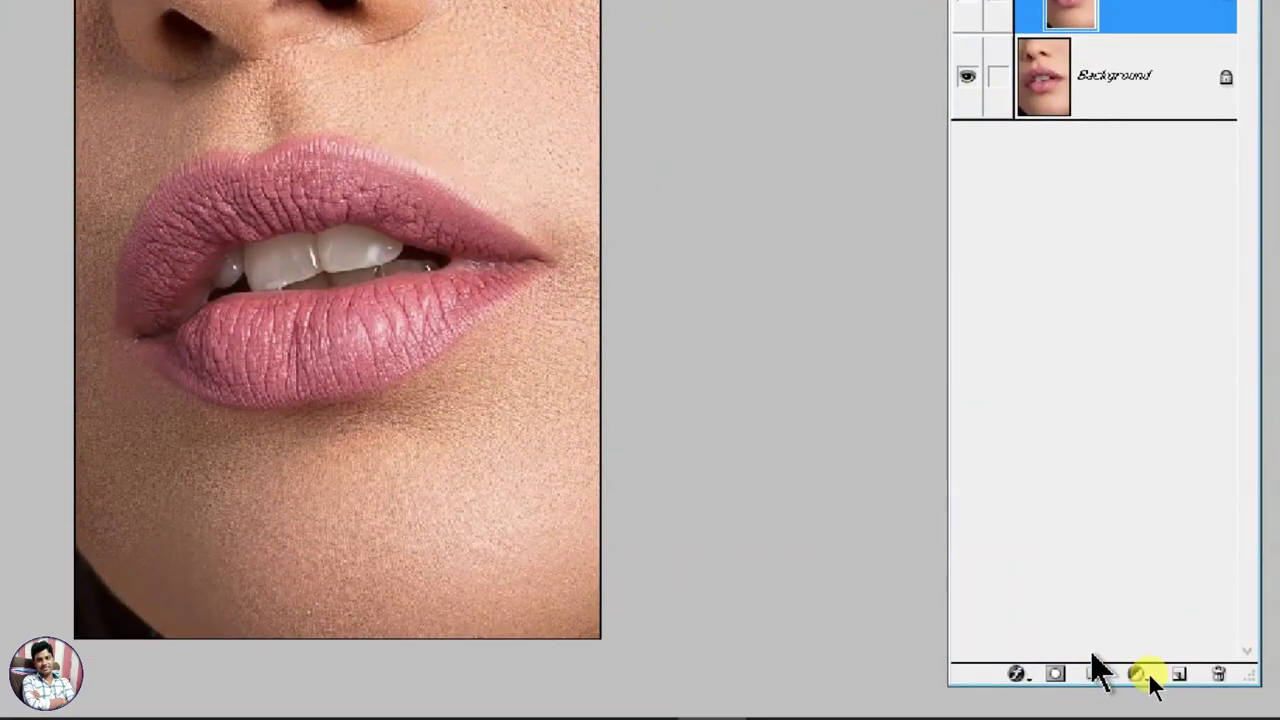
Add a Solid Color fill layer in deep red A60808 over the whole photo
{"action": "left_click", "coordinate": [1179, 689]}
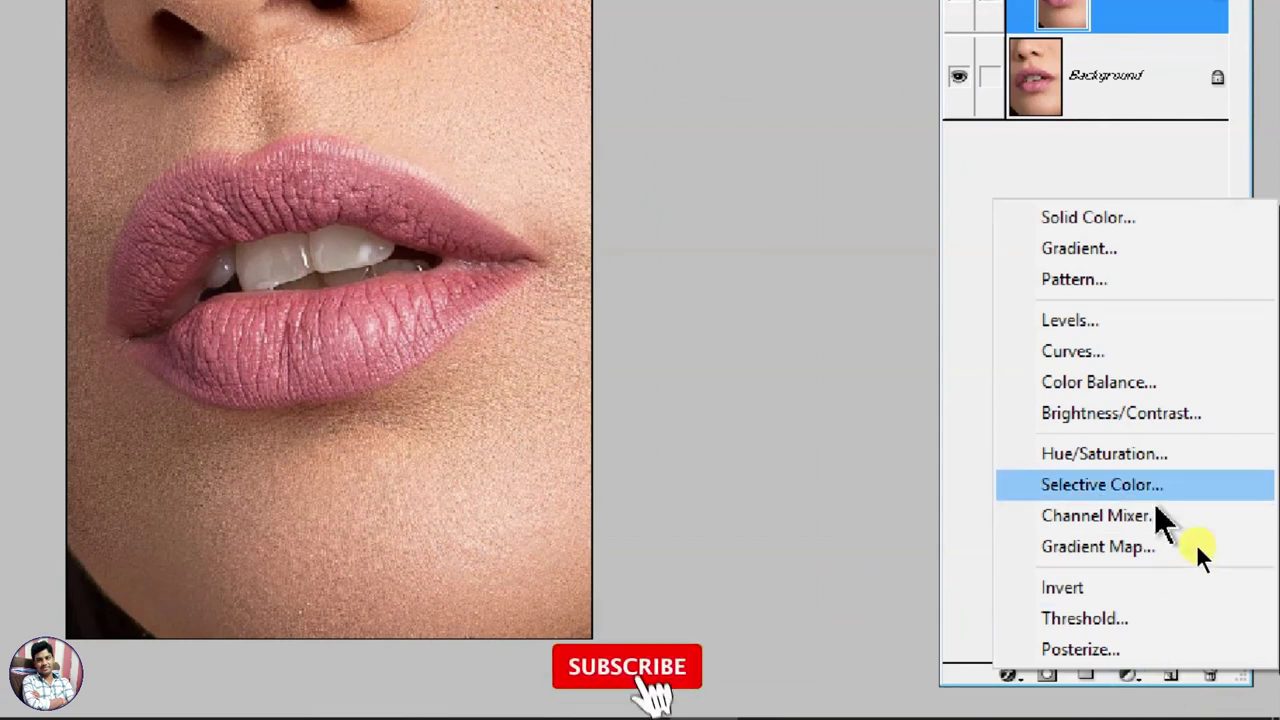
{"action": "left_click", "coordinate": [1115, 228]}
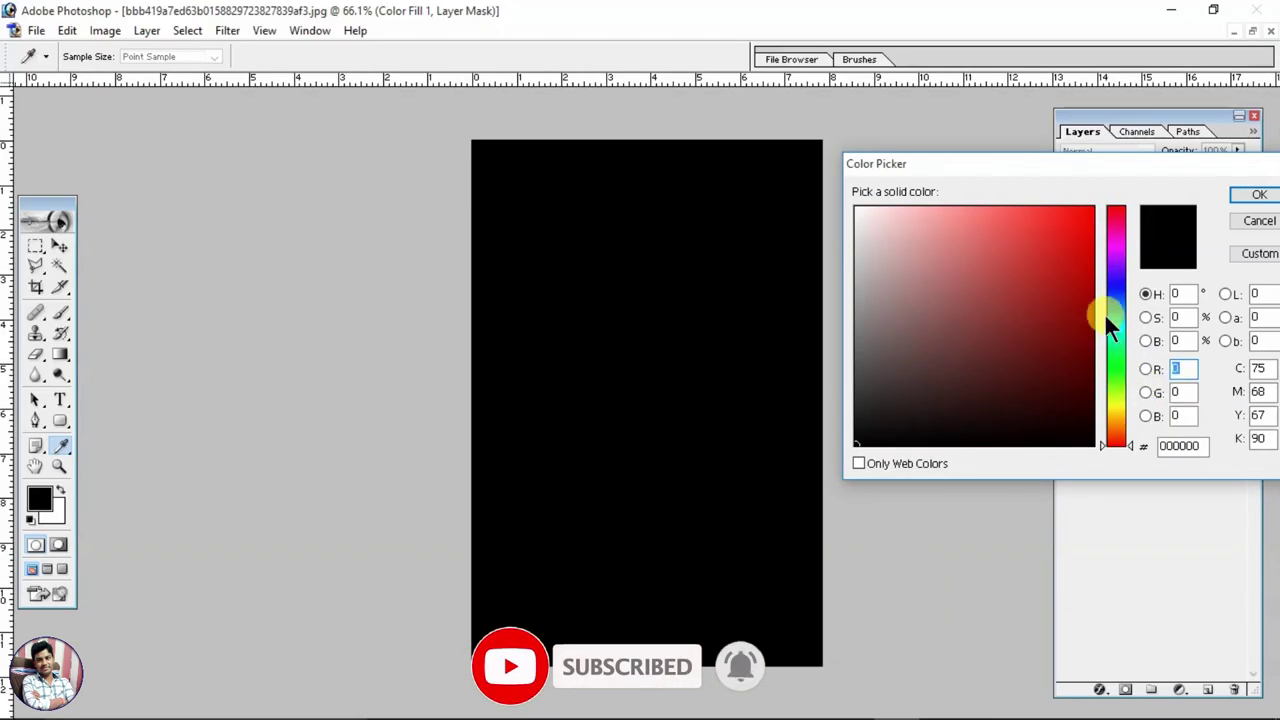
{"action": "left_click", "coordinate": [1083, 295]}
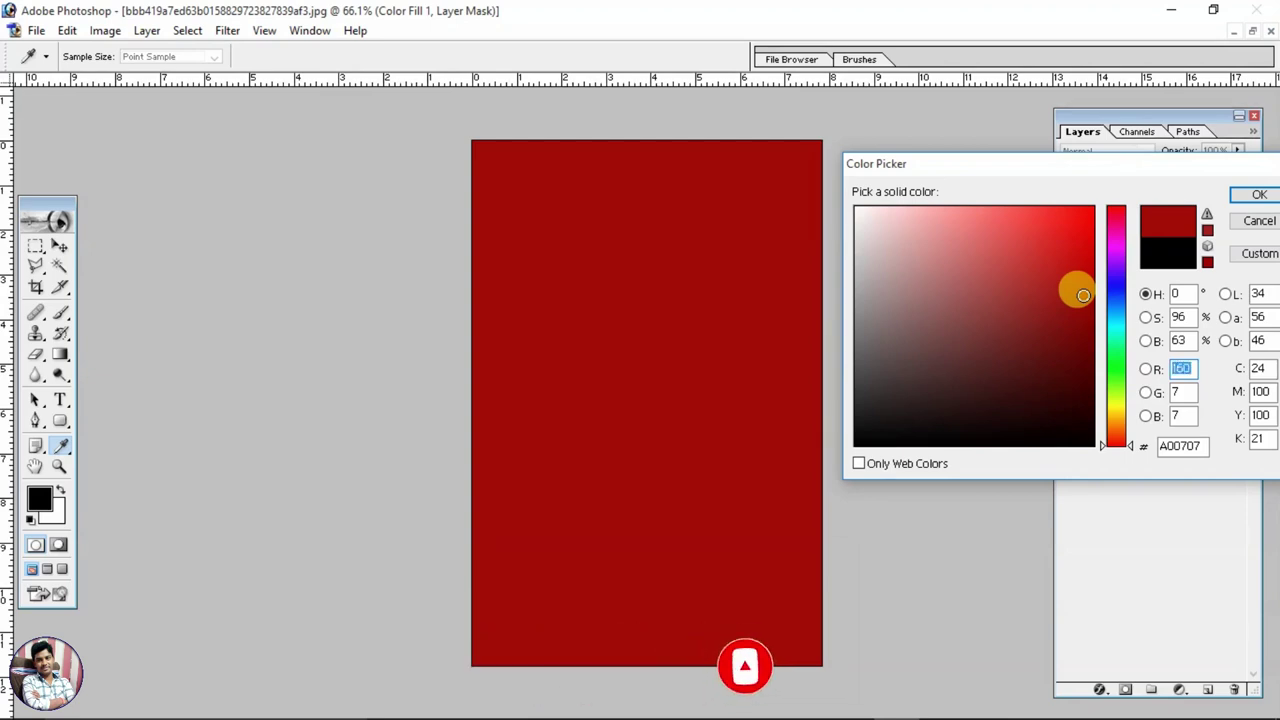
{"action": "left_click", "coordinate": [1081, 290]}
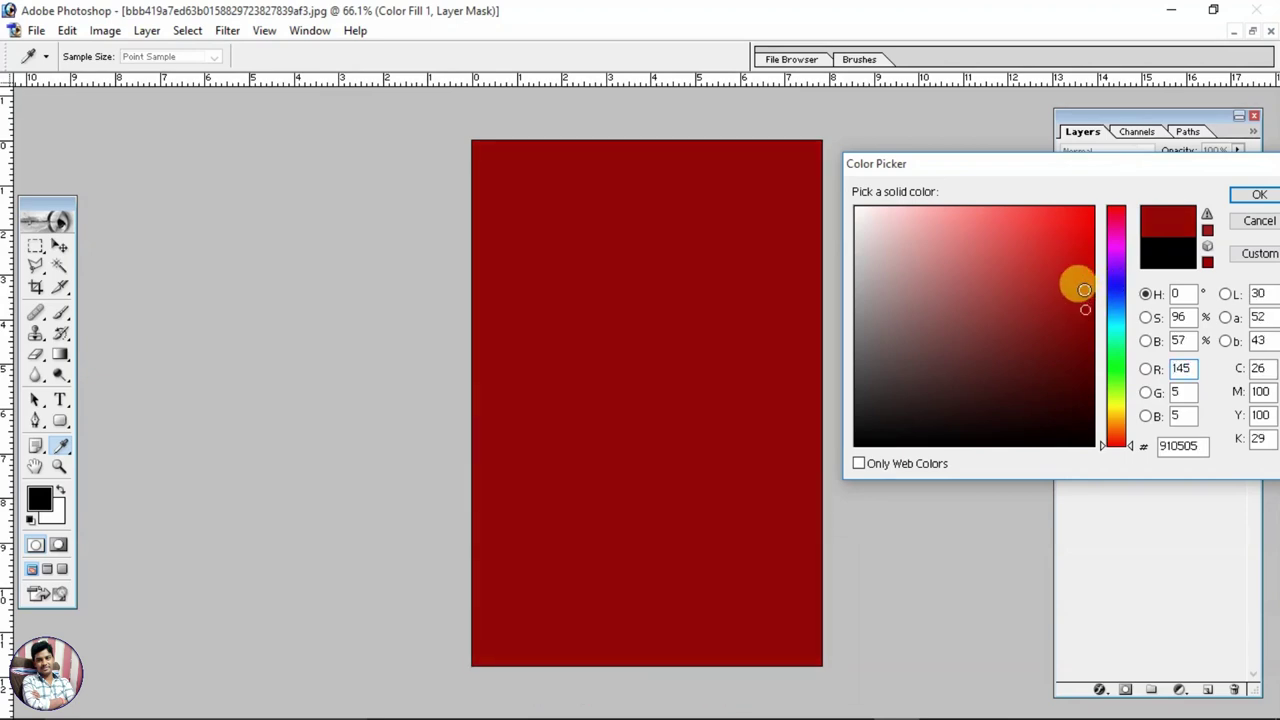
{"action": "left_click", "coordinate": [1259, 195]}
{"action": "key", "text": "e"}
{"action": "key", "text": "x"}
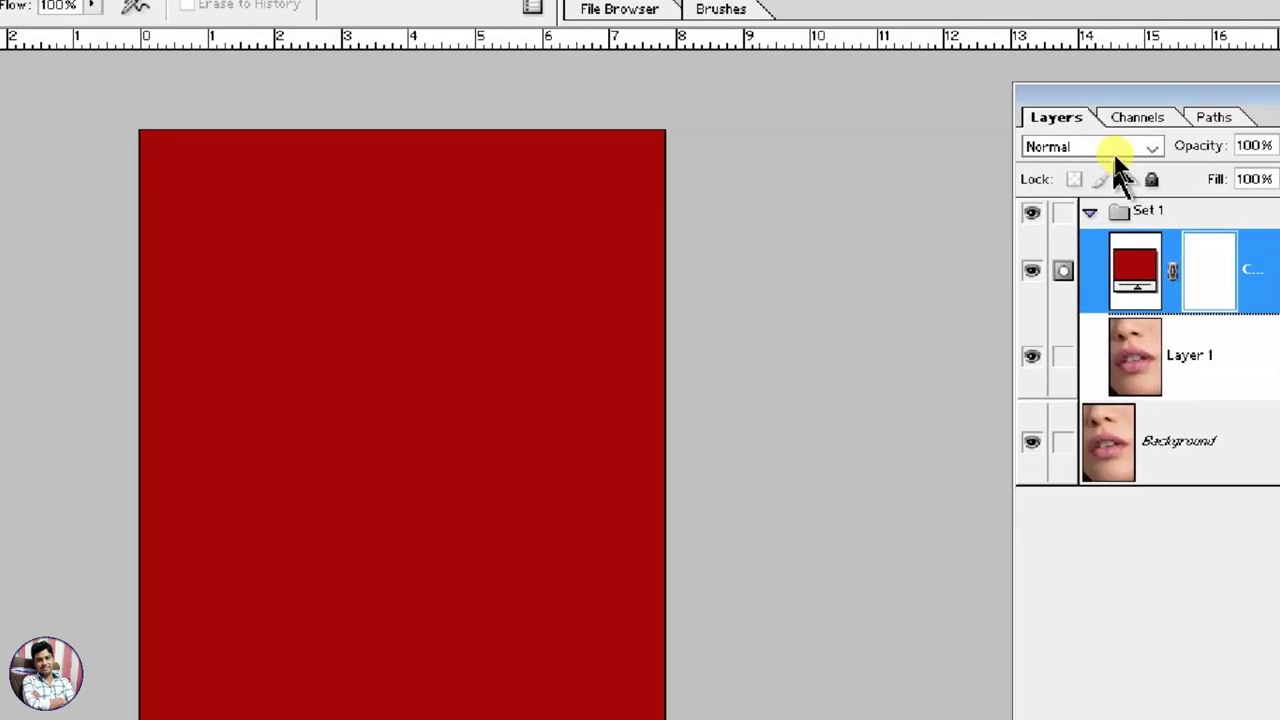
Set the red fill to Overlay blend mode after trying Soft Light and Darken, then invert its mask
{"action": "left_click", "coordinate": [1119, 157]}
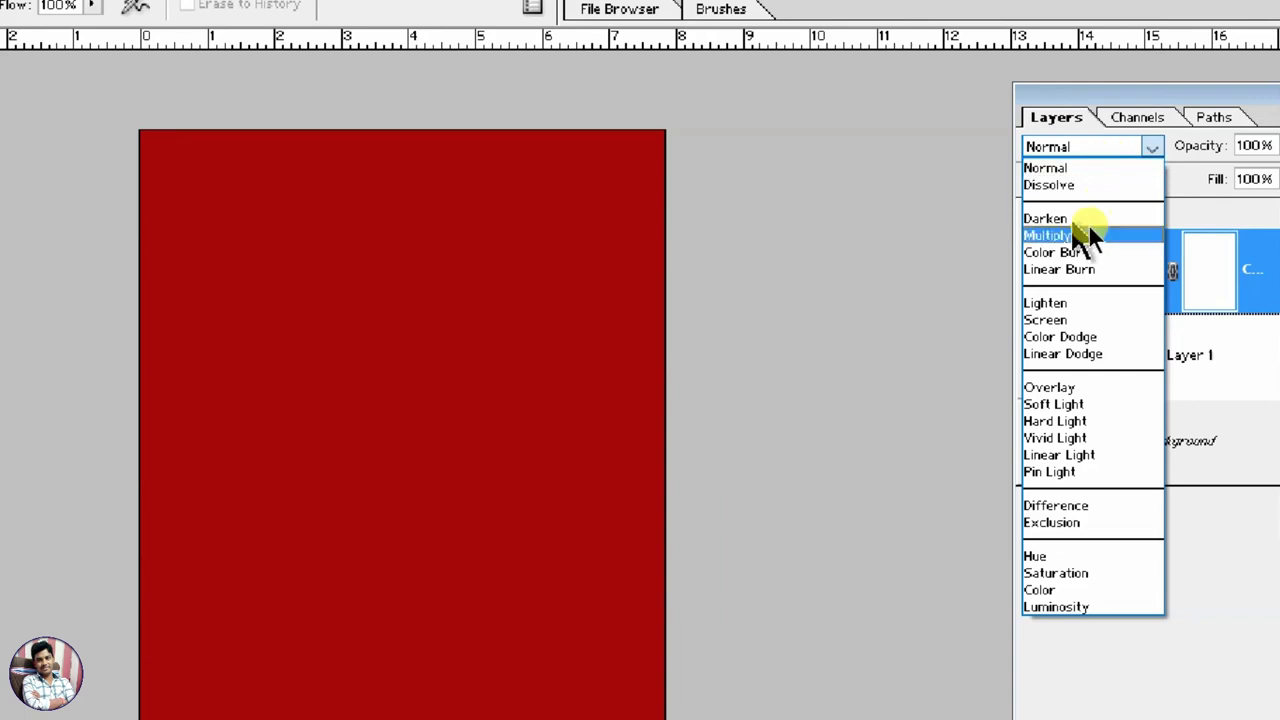
{"action": "left_click", "coordinate": [1068, 405]}
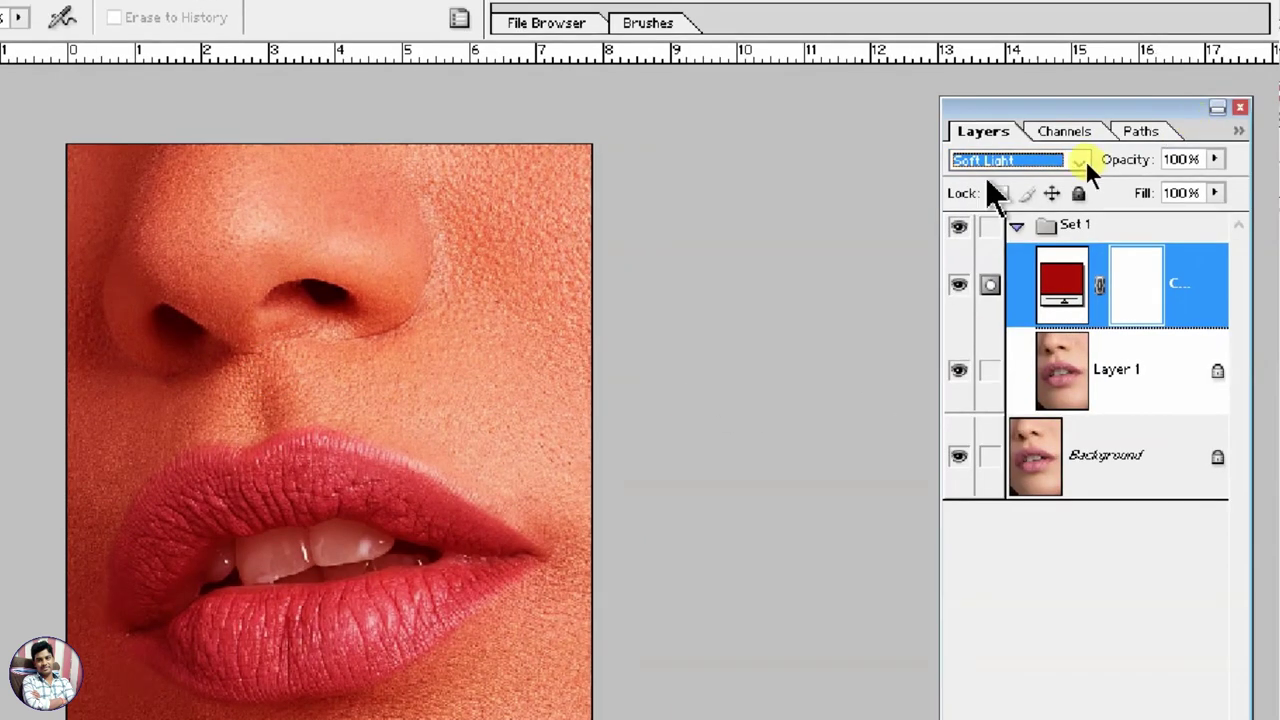
{"action": "left_click", "coordinate": [1081, 160]}
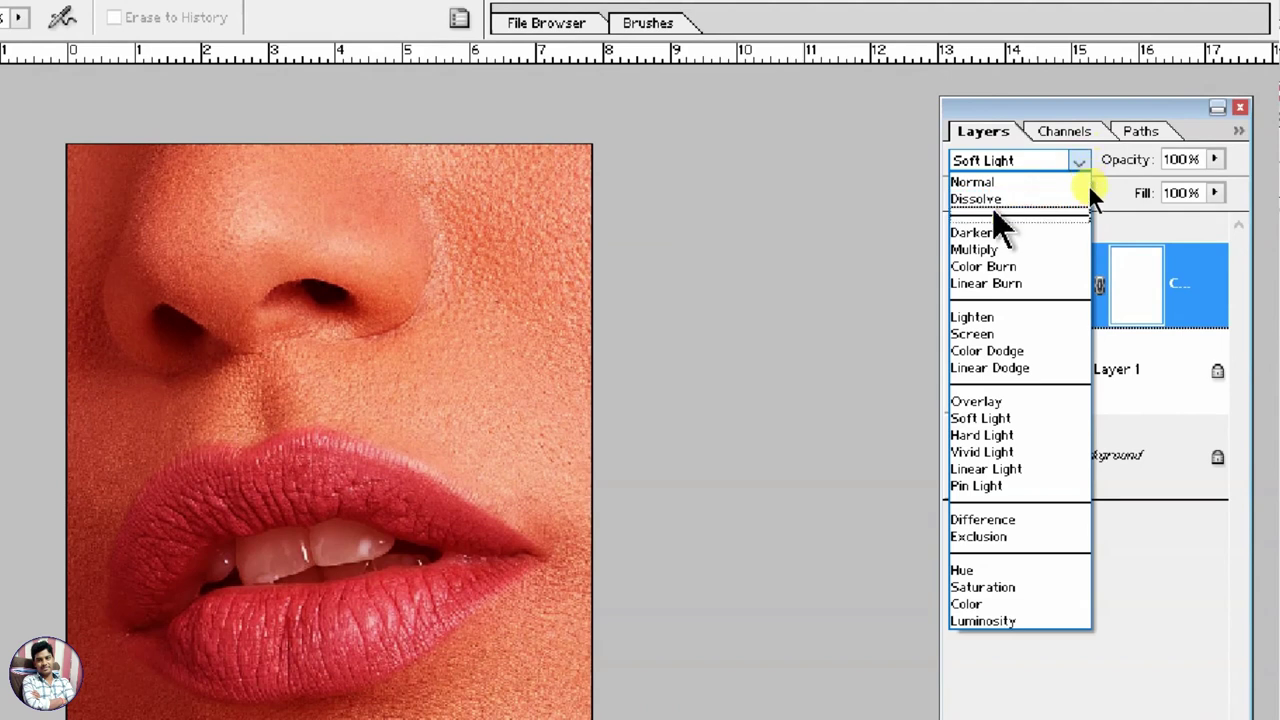
{"action": "left_click", "coordinate": [985, 232]}
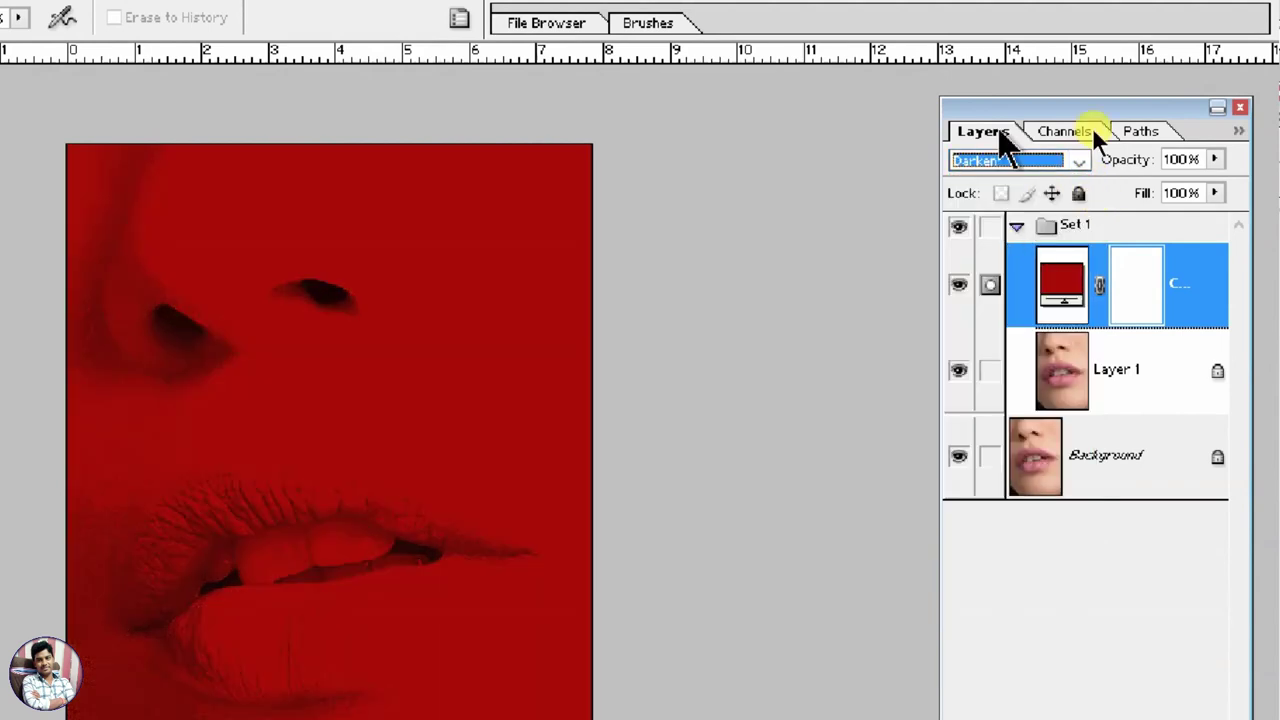
{"action": "left_click", "coordinate": [1000, 162]}
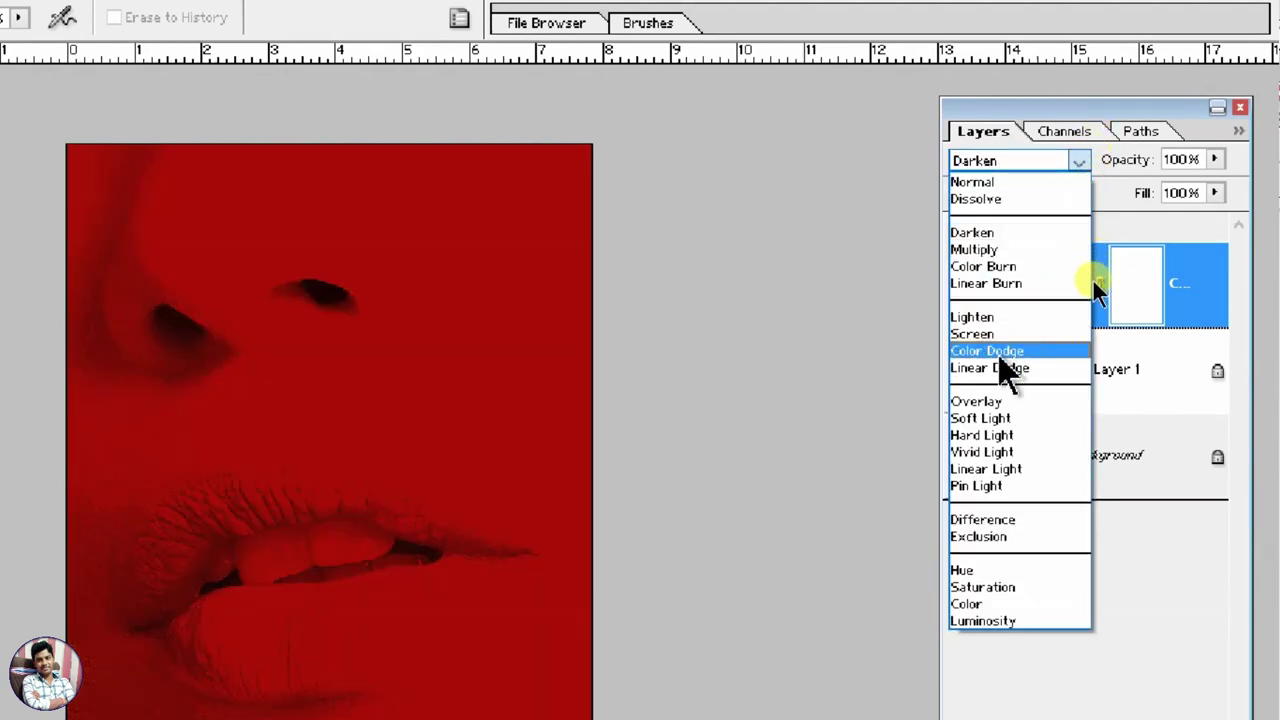
{"action": "left_click", "coordinate": [1016, 403]}
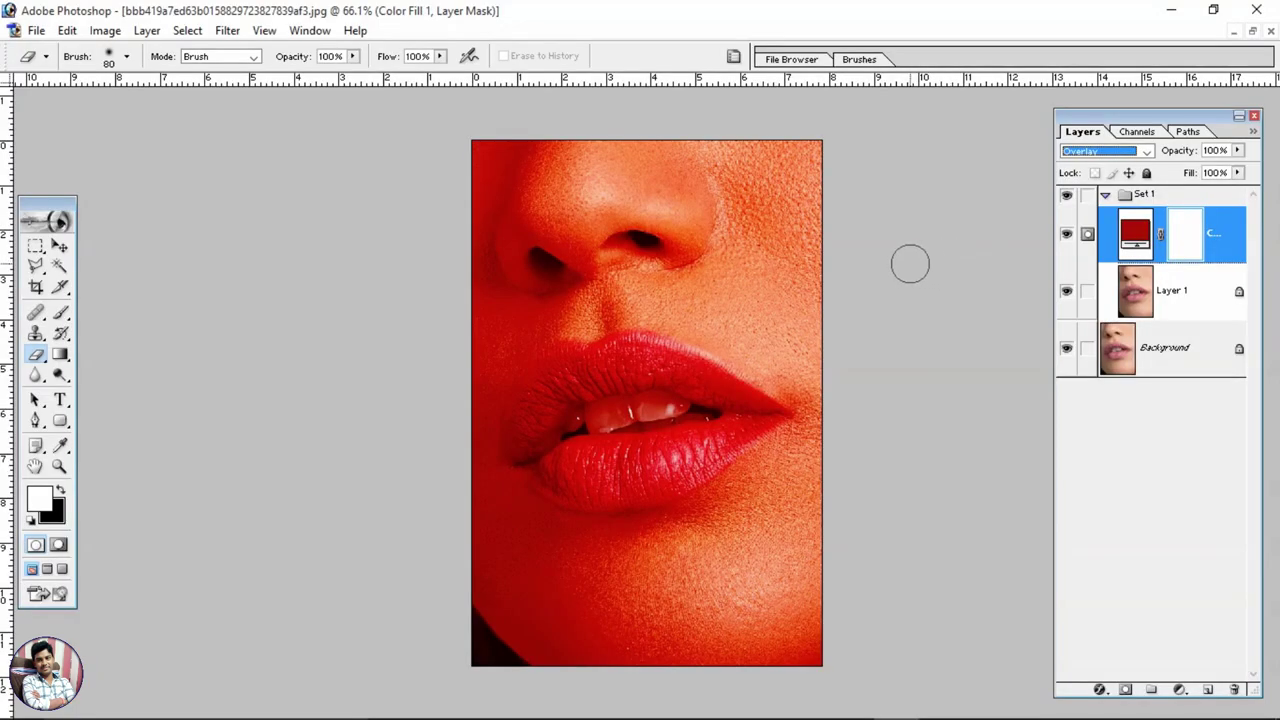
{"action": "key", "text": "ctrl+plus"}
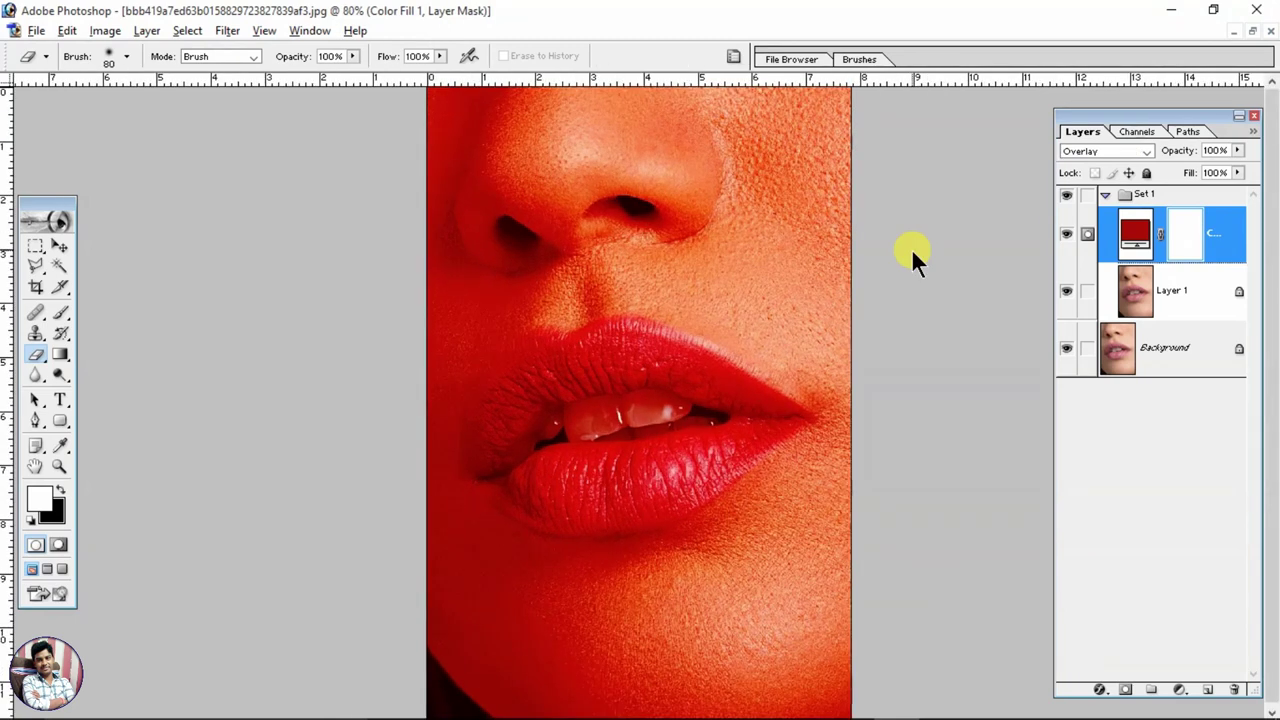
{"action": "key", "text": "ctrl+i"}
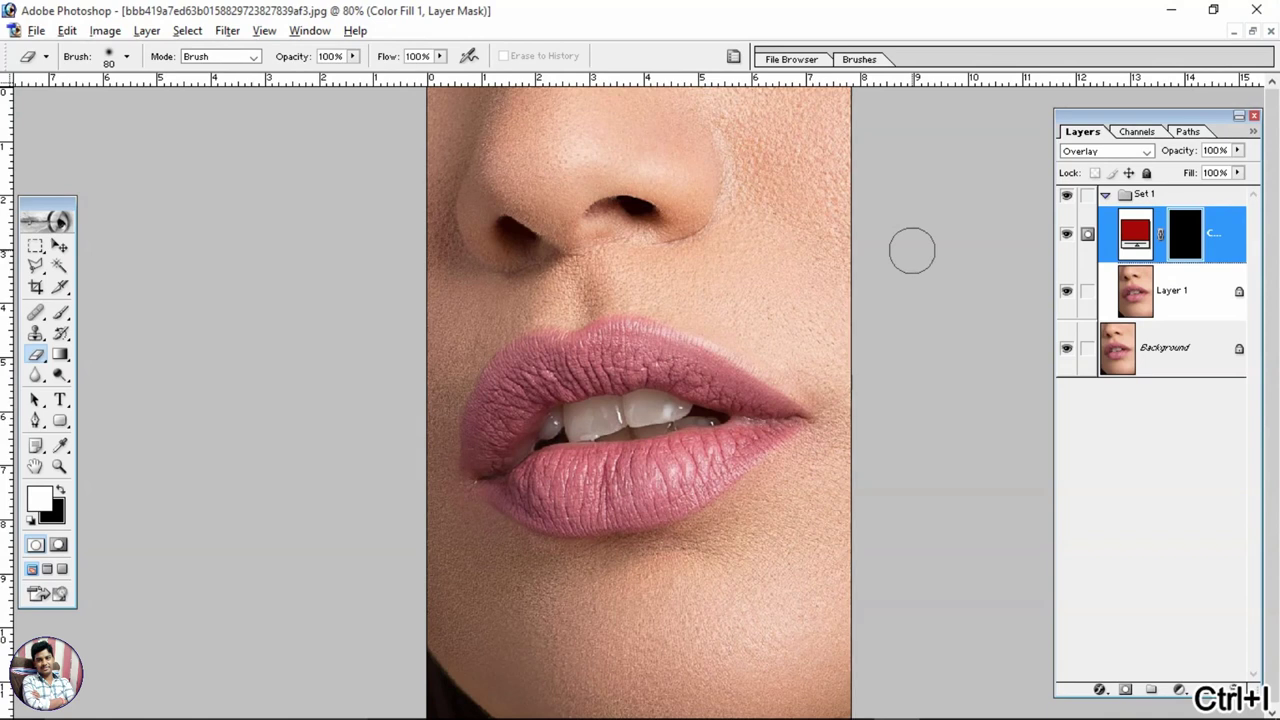
Zoom in and select the Brush tool with the 300 px soft brush preset
{"action": "key", "text": "ctrl+plus"}
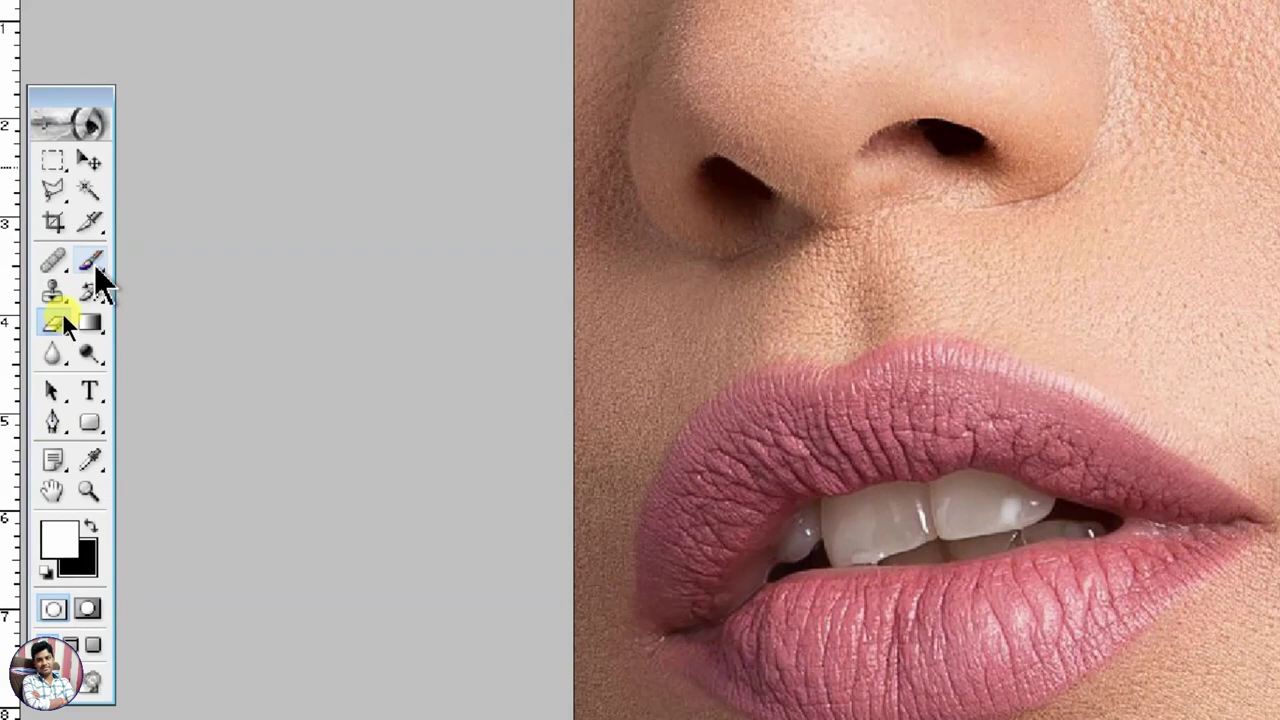
{"action": "left_click", "coordinate": [80, 268]}
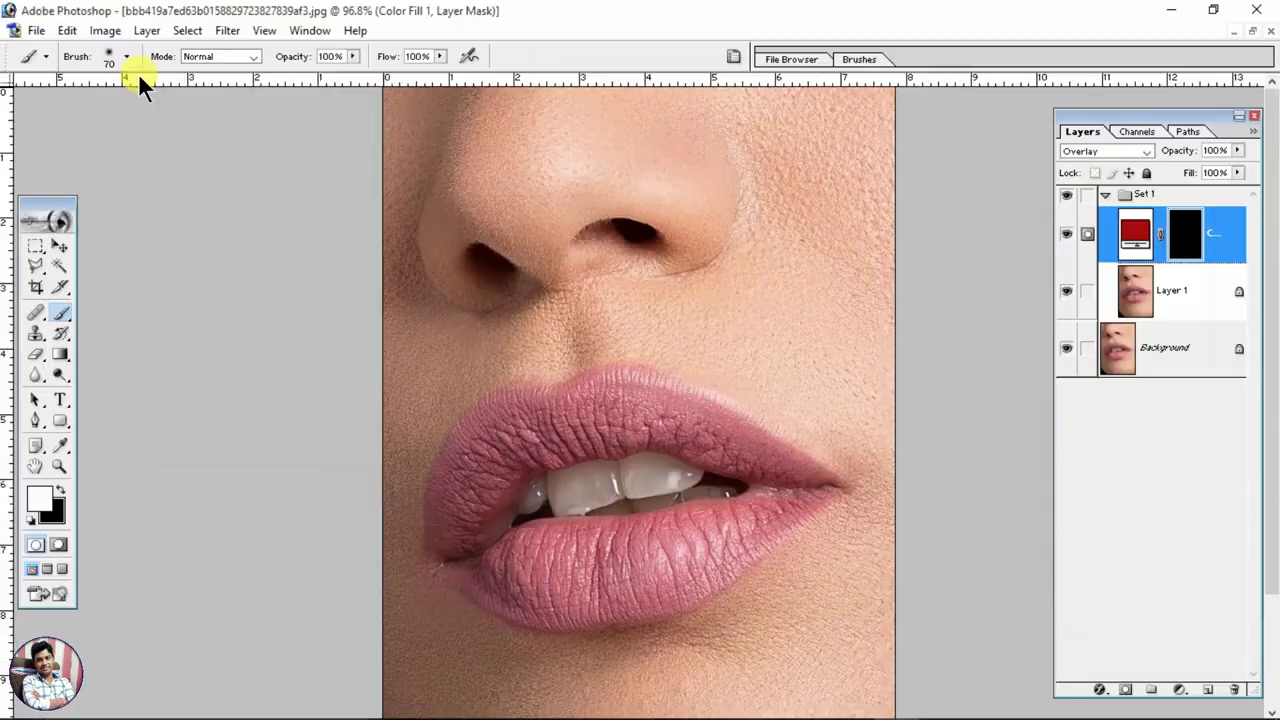
{"action": "left_click", "coordinate": [127, 57]}
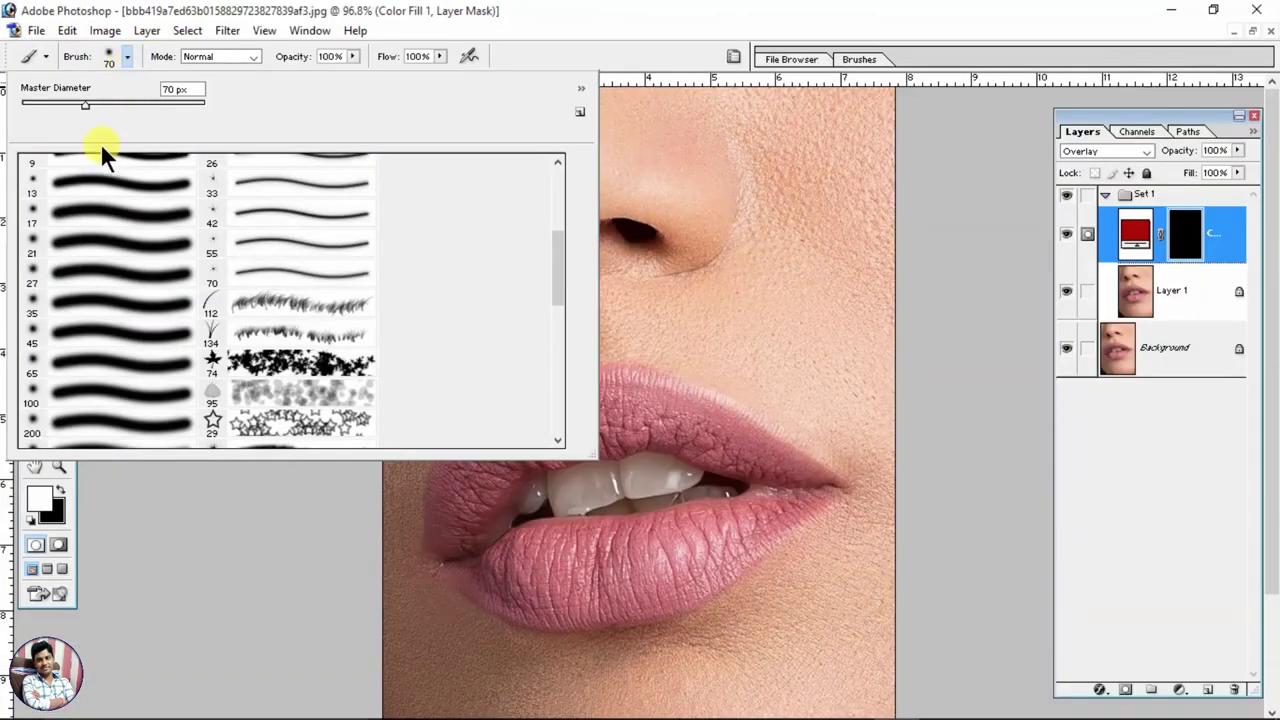
{"action": "scroll", "coordinate": [72, 340], "scroll_direction": "down", "scroll_amount": 2}
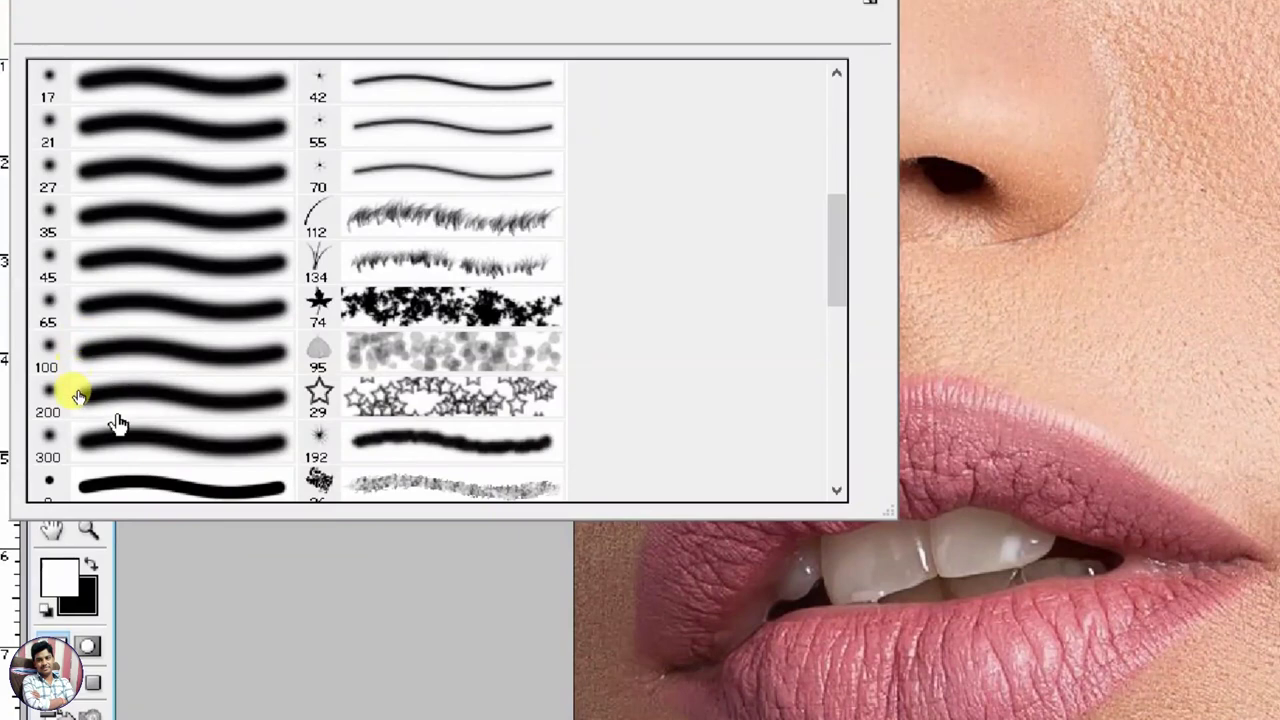
{"action": "left_click", "coordinate": [88, 425]}
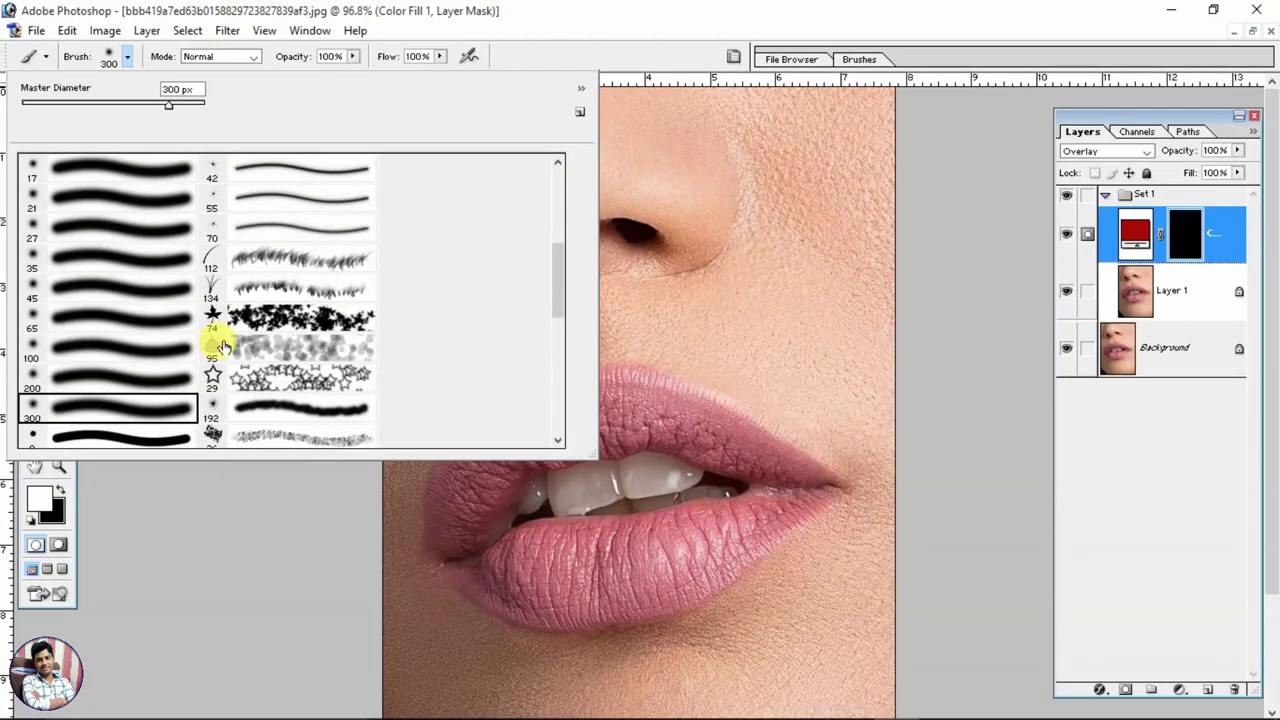
{"action": "key", "text": "Return"}
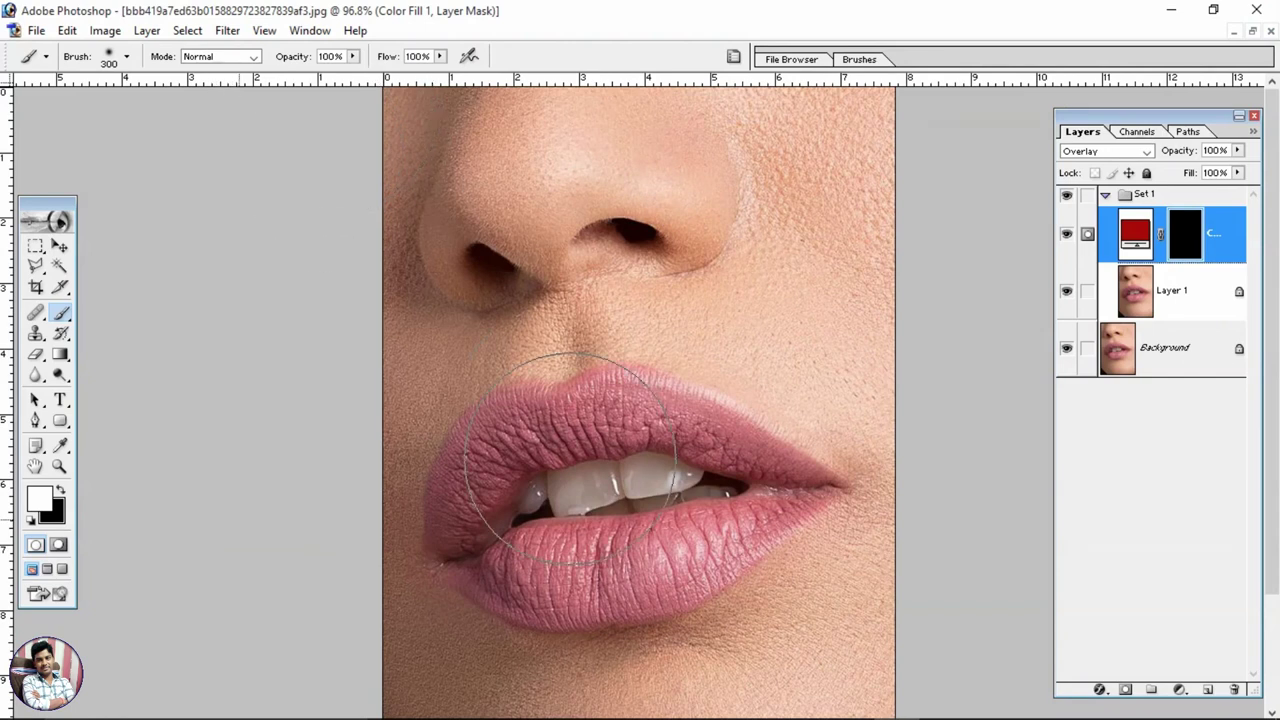
Reduce the brush Master Diameter to about 60 px
{"action": "left_click", "coordinate": [126, 58]}
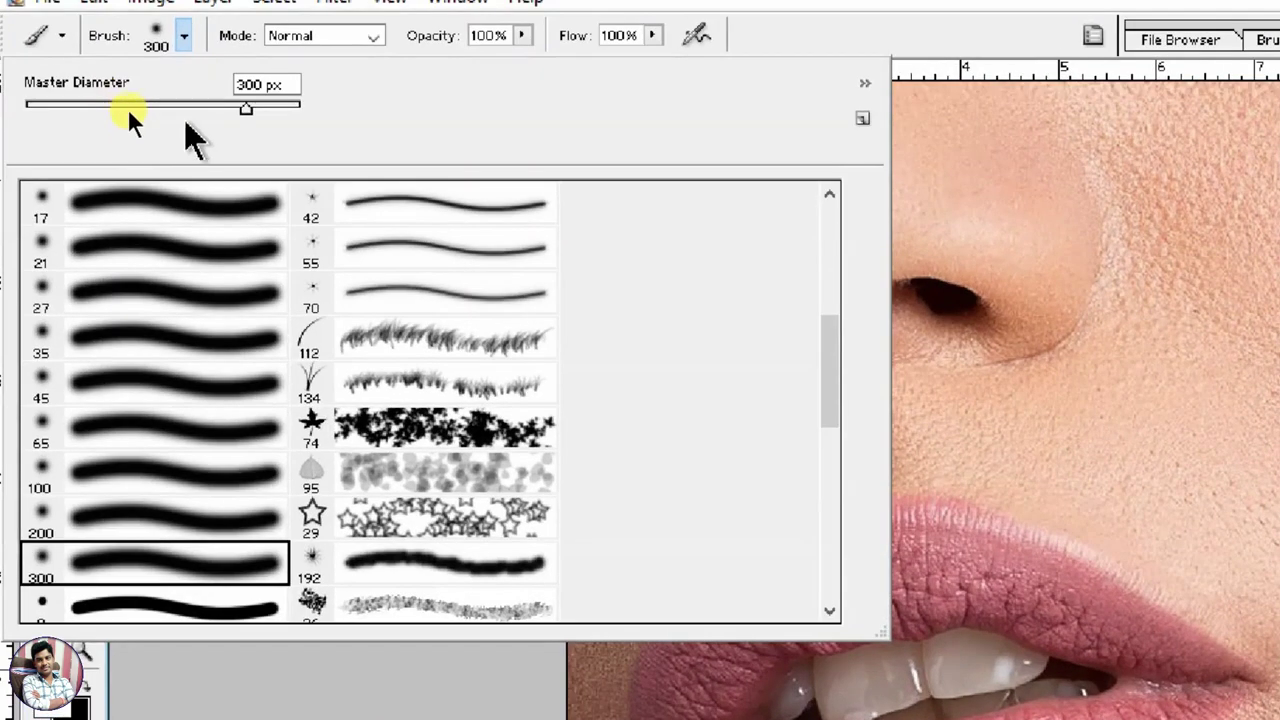
{"action": "mouse_move", "coordinate": [127, 104]}
{"action": "left_mouse_down"}
{"action": "mouse_move", "coordinate": [67, 104]}
{"action": "mouse_move", "coordinate": [99, 108]}
{"action": "left_mouse_up"}
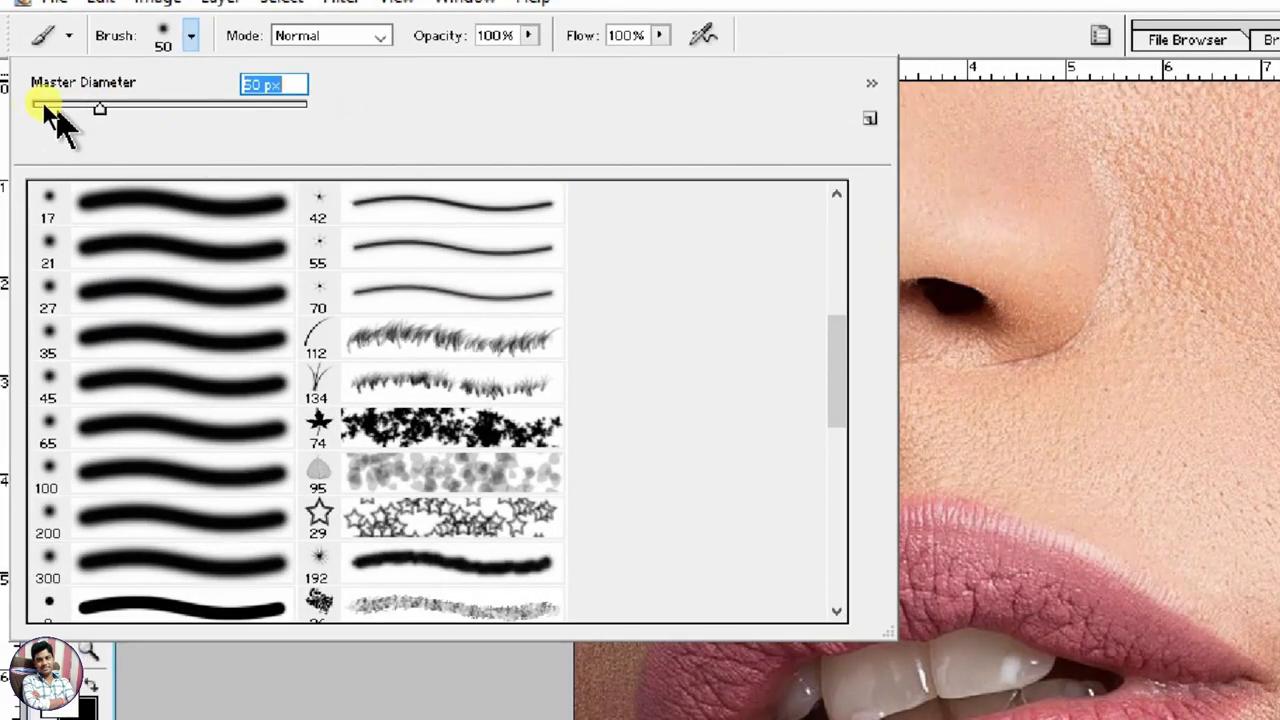
{"action": "mouse_move", "coordinate": [104, 108]}
{"action": "left_mouse_down"}
{"action": "mouse_move", "coordinate": [212, 108]}
{"action": "mouse_move", "coordinate": [76, 106]}
{"action": "mouse_move", "coordinate": [100, 112]}
{"action": "left_mouse_up"}
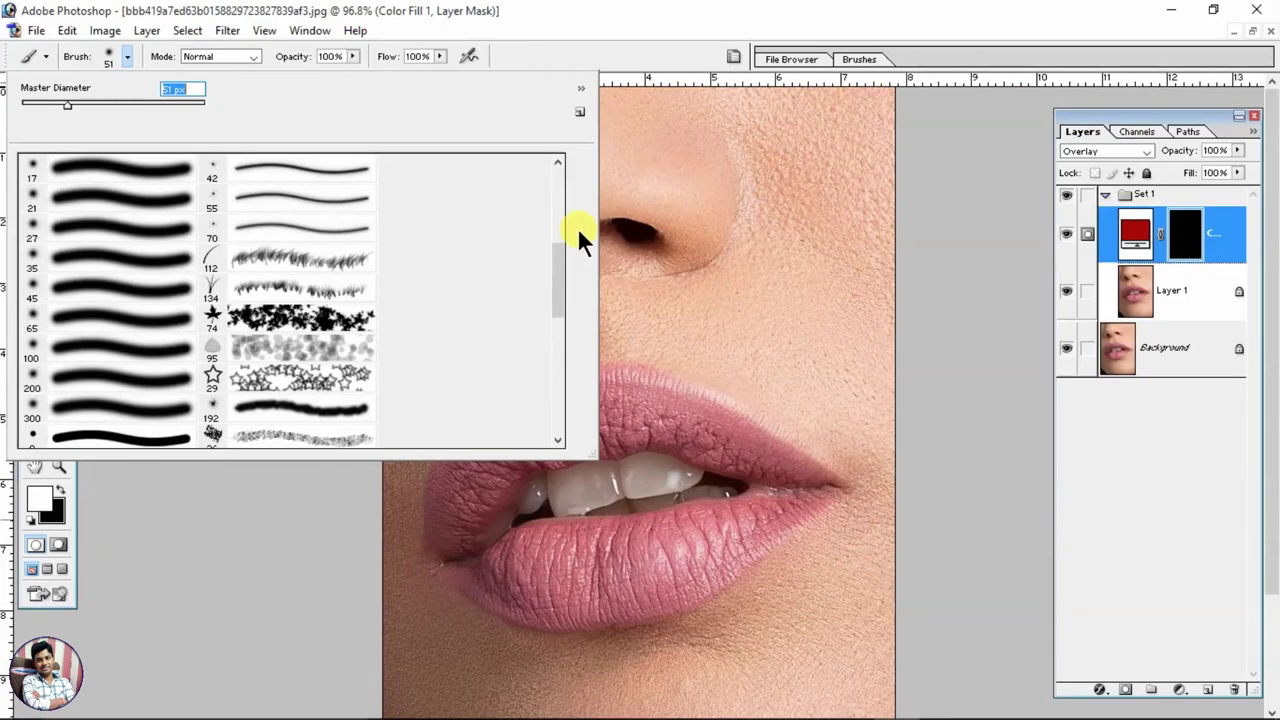
{"action": "left_click", "coordinate": [930, 270]}
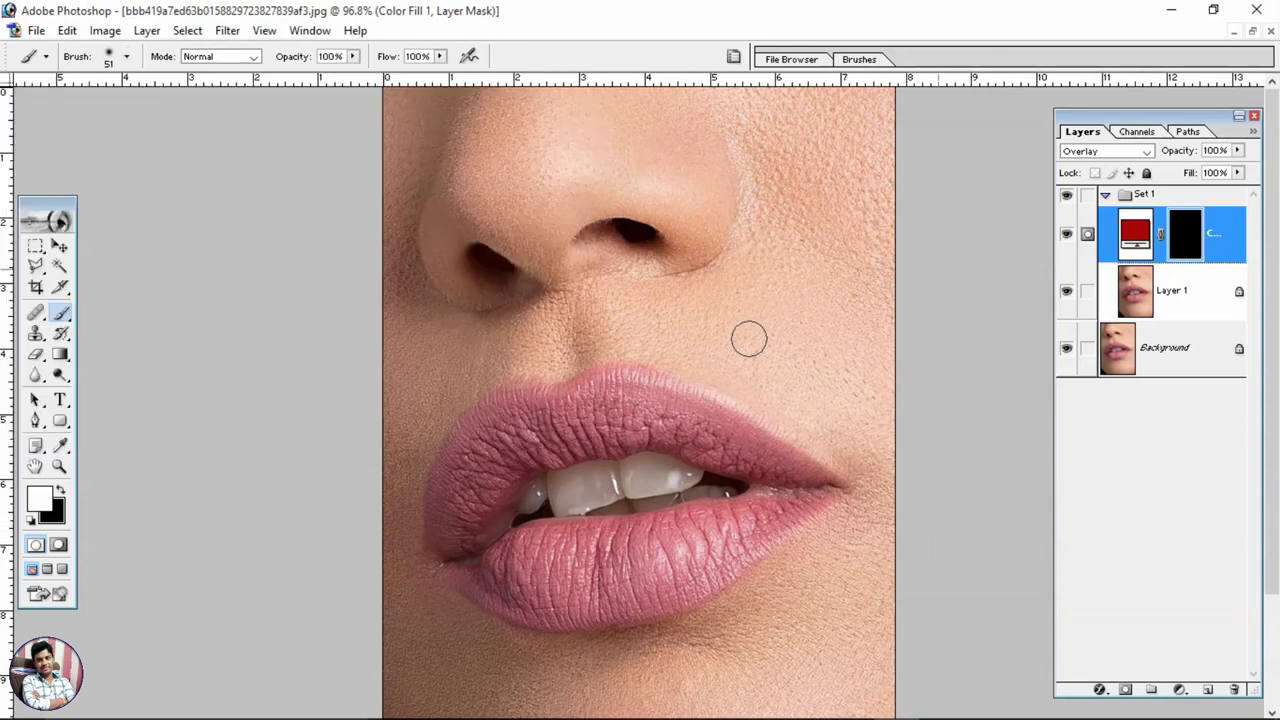
{"action": "scroll", "coordinate": [749, 339], "scroll_direction": "up", "scroll_amount": 1}
{"action": "scroll", "coordinate": [749, 330], "scroll_direction": "up", "scroll_amount": 2}
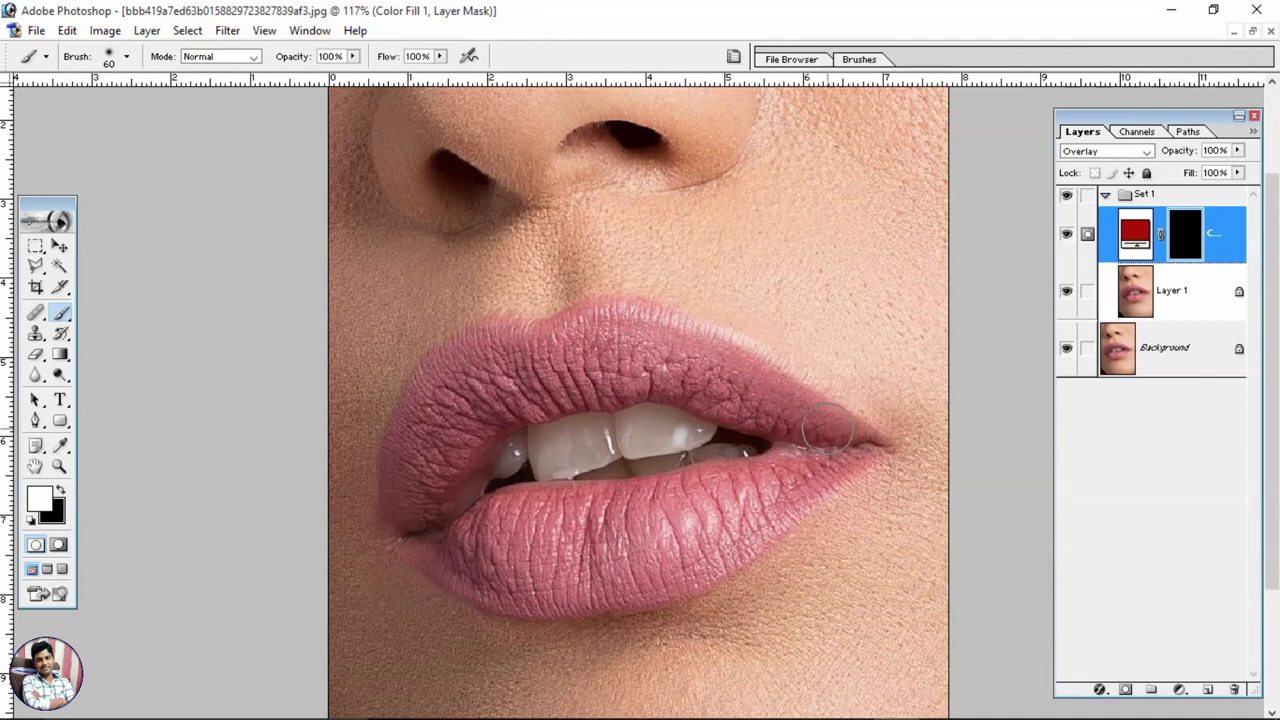
Paint red onto the upper and lower lips, undoing the stray stroke below the lip
{"action": "mouse_move", "coordinate": [835, 430]}
{"action": "left_mouse_down"}
{"action": "mouse_move", "coordinate": [657, 365]}
{"action": "mouse_move", "coordinate": [567, 349]}
{"action": "mouse_move", "coordinate": [465, 367]}
{"action": "mouse_move", "coordinate": [409, 481]}
{"action": "mouse_move", "coordinate": [468, 566]}
{"action": "mouse_move", "coordinate": [657, 578]}
{"action": "left_mouse_up"}
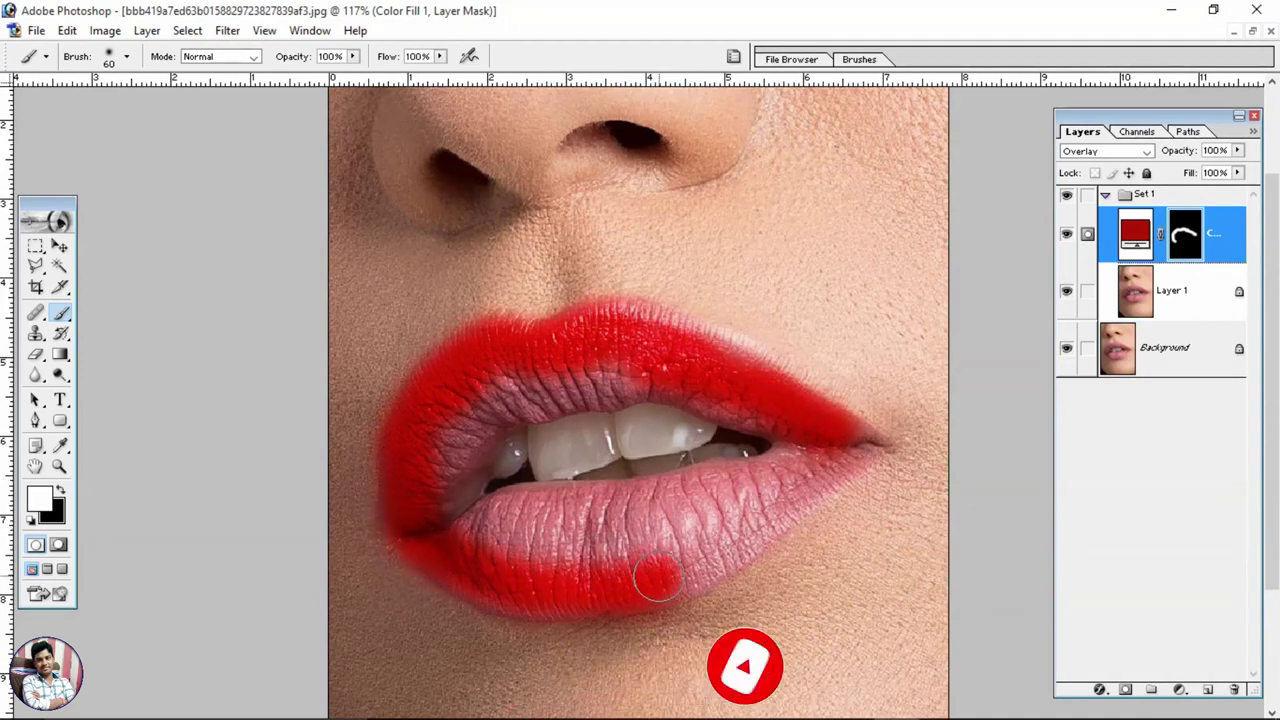
{"action": "mouse_move", "coordinate": [800, 571]}
{"action": "left_mouse_down"}
{"action": "mouse_move", "coordinate": [814, 580]}
{"action": "mouse_move", "coordinate": [720, 633]}
{"action": "left_mouse_up"}
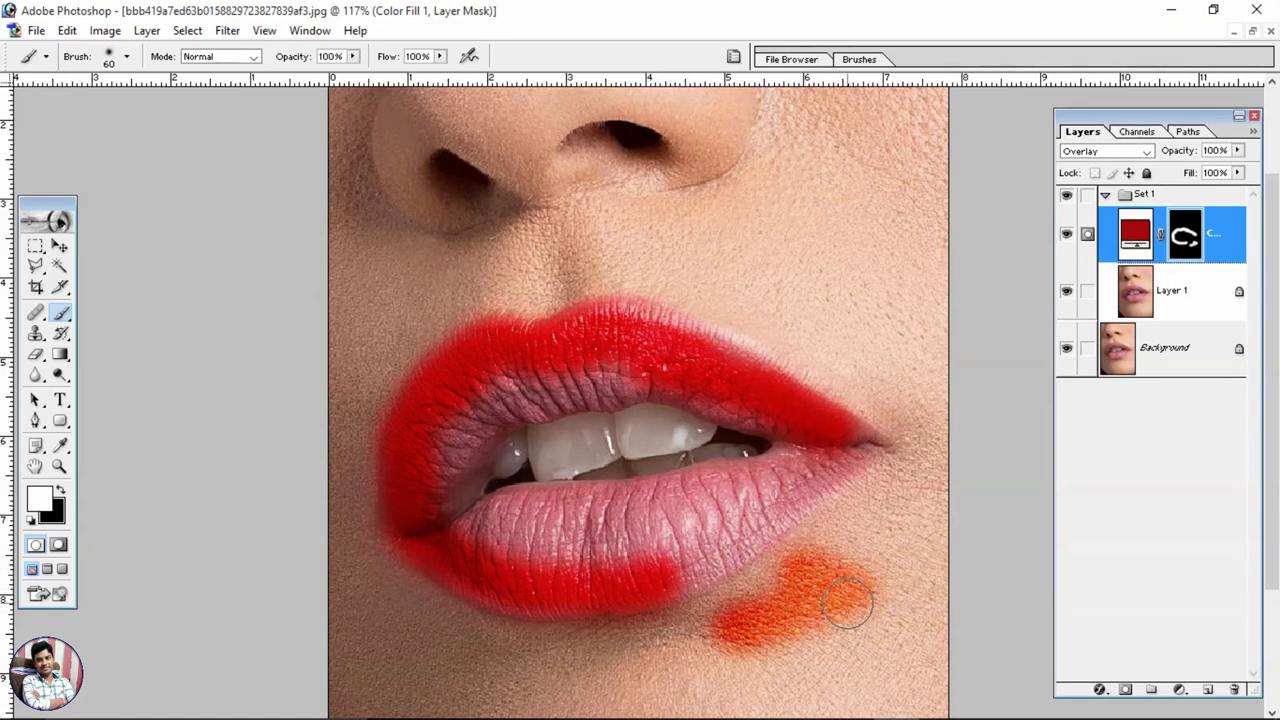
{"action": "left_click_drag", "start_coordinate": [847, 601], "coordinate": [850, 607]}
{"action": "key", "text": "ctrl+z"}
{"action": "key", "text": "ctrl+z"}
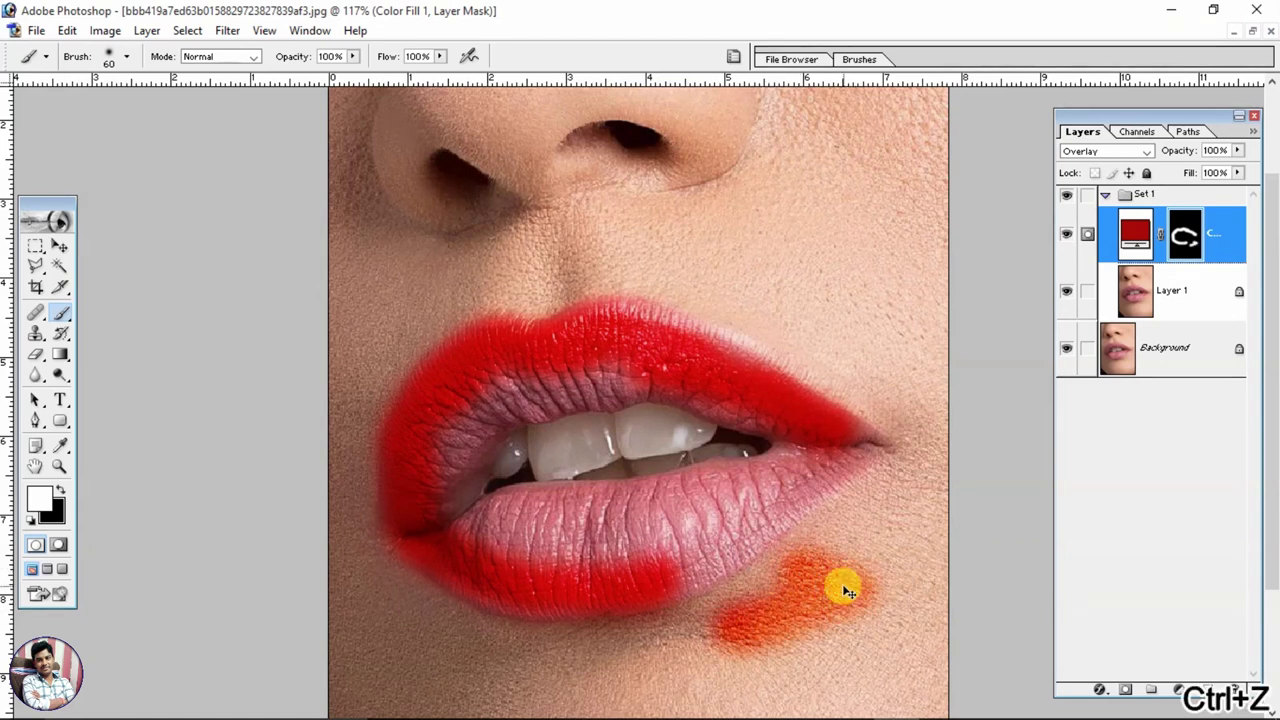
{"action": "key", "text": "ctrl+alt+z"}
{"action": "key", "text": "ctrl+alt+z"}
Paint red over the lower lip's right corner and the lighter right part of the upper lip
{"action": "mouse_move", "coordinate": [851, 443]}
{"action": "left_mouse_down"}
{"action": "mouse_move", "coordinate": [726, 548]}
{"action": "mouse_move", "coordinate": [670, 575]}
{"action": "mouse_move", "coordinate": [651, 543]}
{"action": "mouse_move", "coordinate": [690, 505]}
{"action": "mouse_move", "coordinate": [626, 520]}
{"action": "mouse_move", "coordinate": [525, 500]}
{"action": "mouse_move", "coordinate": [480, 535]}
{"action": "mouse_move", "coordinate": [553, 548]}
{"action": "mouse_move", "coordinate": [434, 517]}
{"action": "mouse_move", "coordinate": [434, 429]}
{"action": "mouse_move", "coordinate": [606, 369]}
{"action": "mouse_move", "coordinate": [674, 380]}
{"action": "mouse_move", "coordinate": [817, 443]}
{"action": "mouse_move", "coordinate": [620, 505]}
{"action": "mouse_move", "coordinate": [615, 540]}
{"action": "left_mouse_up"}
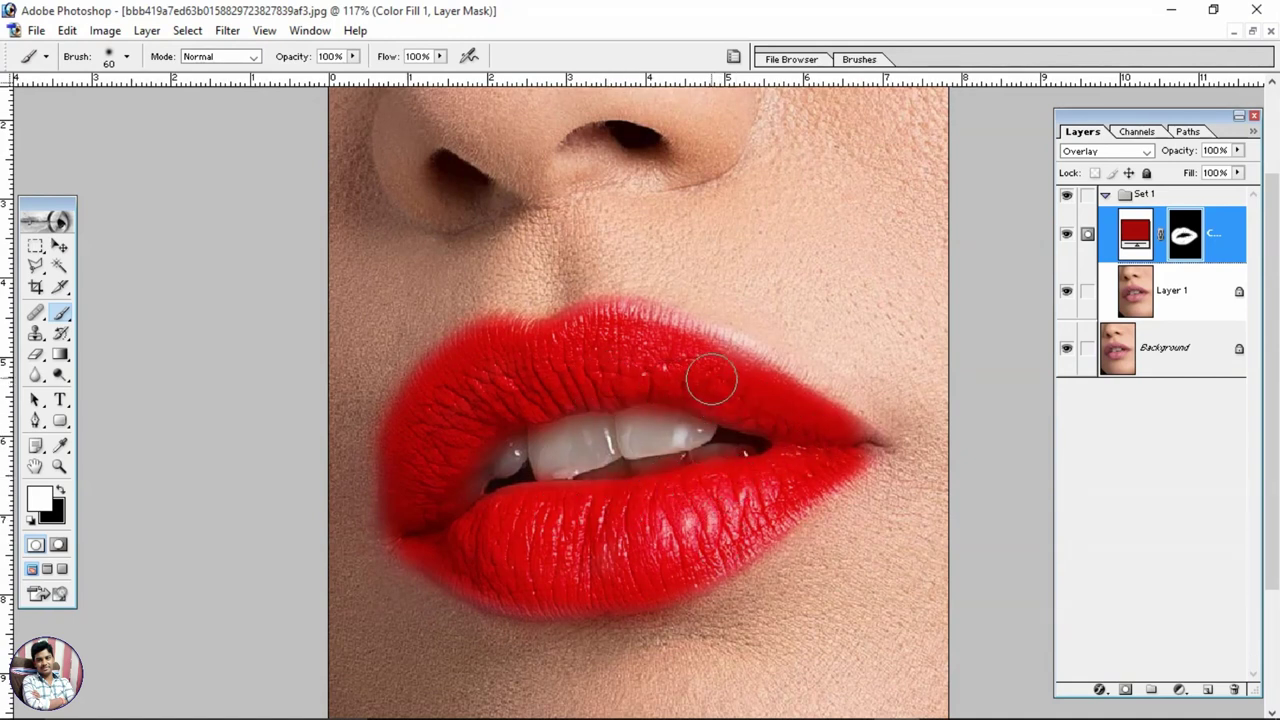
{"action": "mouse_move", "coordinate": [644, 341]}
{"action": "left_mouse_down"}
{"action": "mouse_move", "coordinate": [723, 357]}
{"action": "mouse_move", "coordinate": [772, 395]}
{"action": "left_mouse_up"}
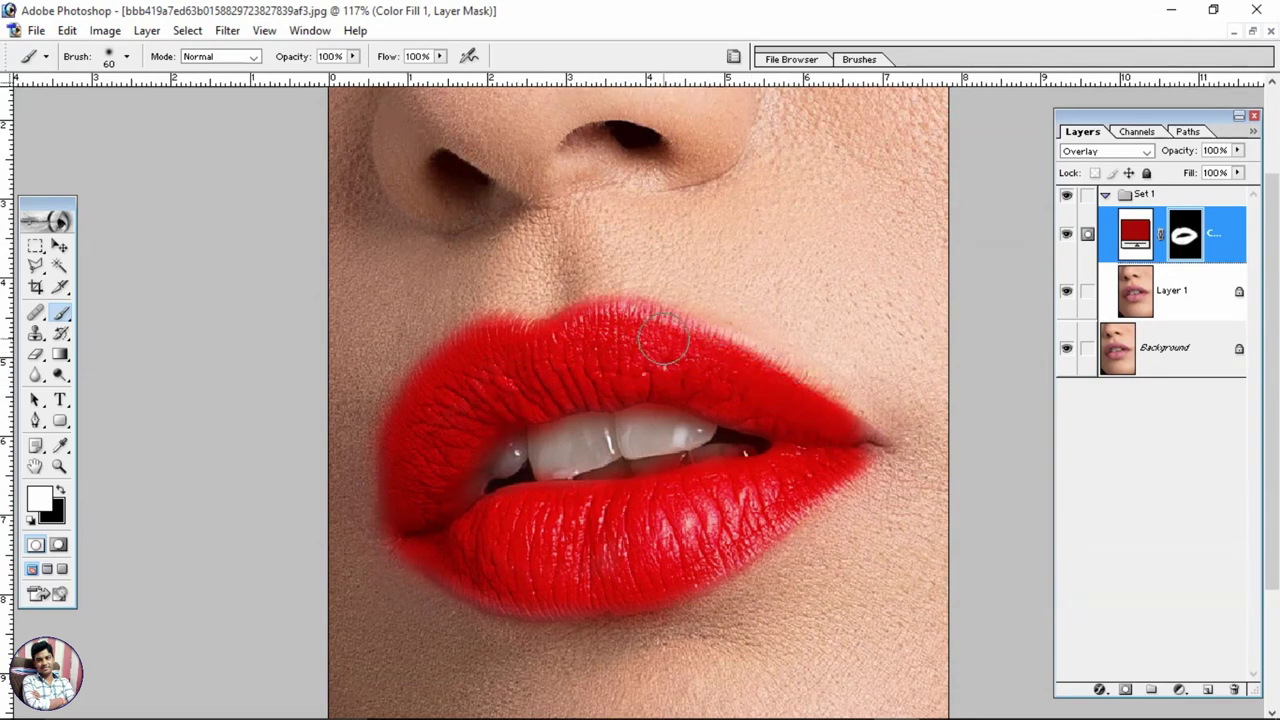
{"action": "scroll", "coordinate": [709, 396], "scroll_direction": "down", "scroll_amount": 1}
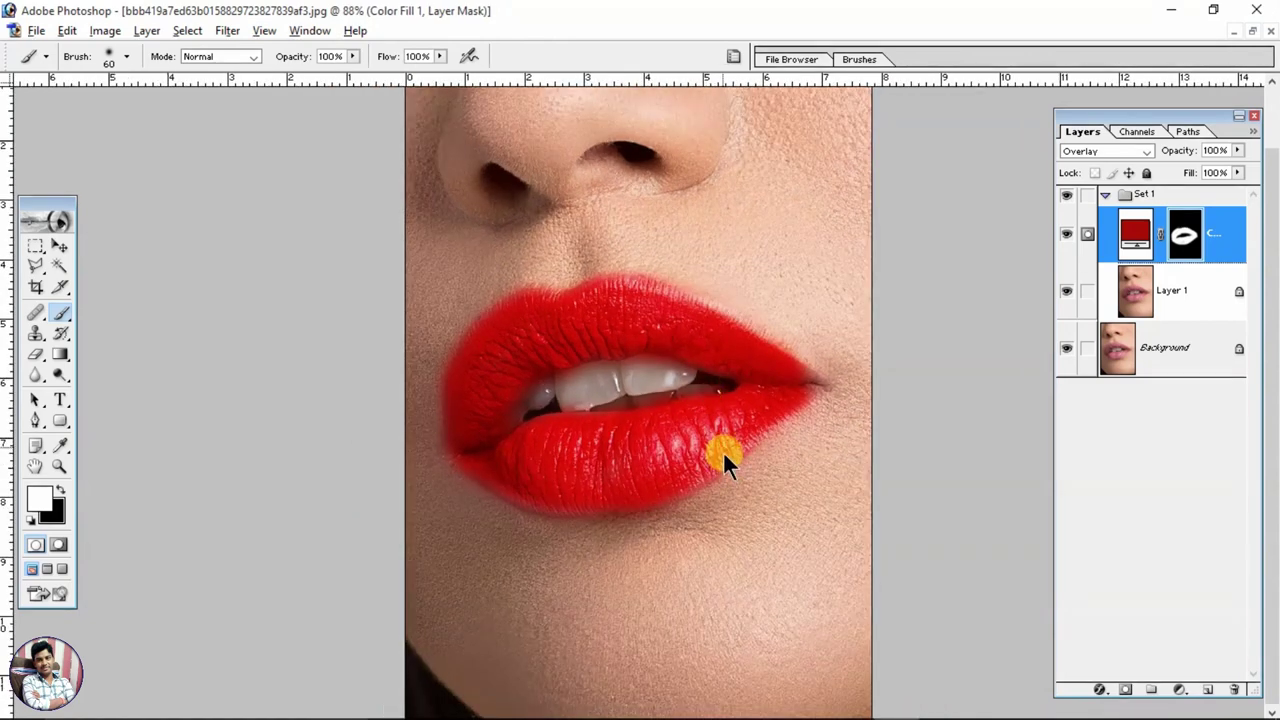
{"action": "scroll", "coordinate": [723, 451], "scroll_direction": "up", "scroll_amount": 1}
{"action": "scroll", "coordinate": [709, 486], "scroll_direction": "down", "scroll_amount": 3}
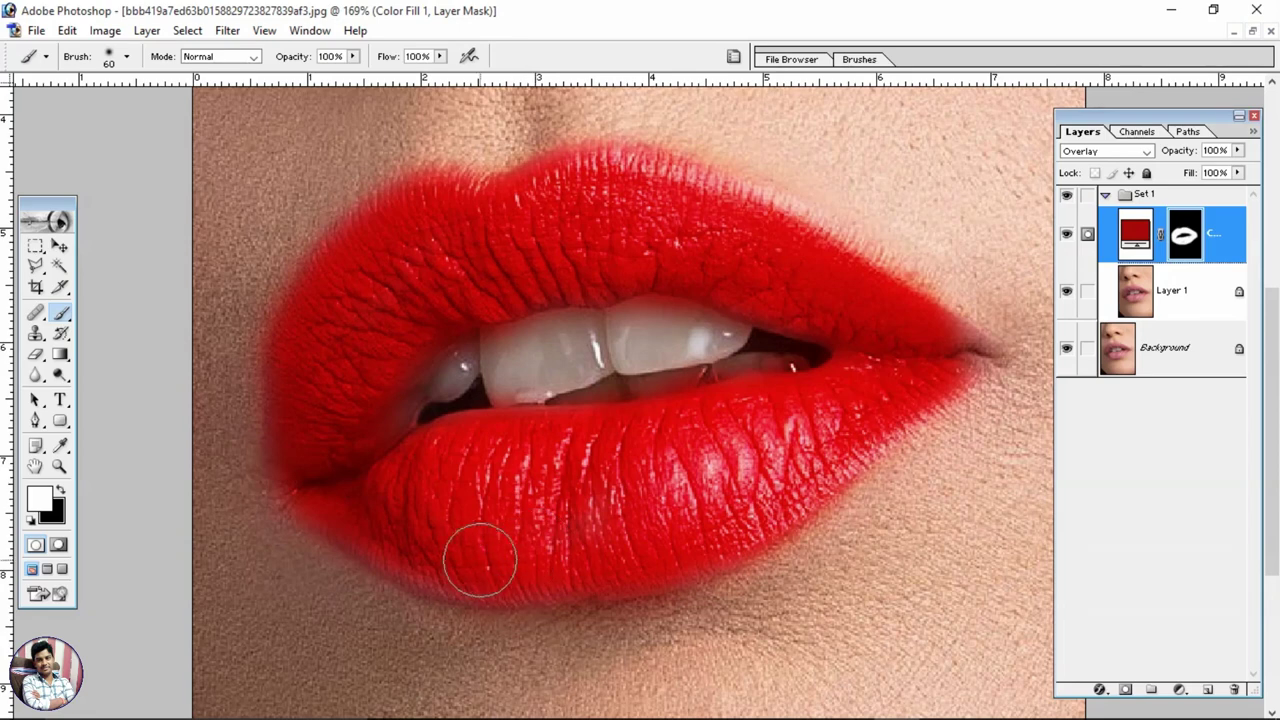
{"action": "scroll", "coordinate": [505, 512], "scroll_direction": "down", "scroll_amount": 2}
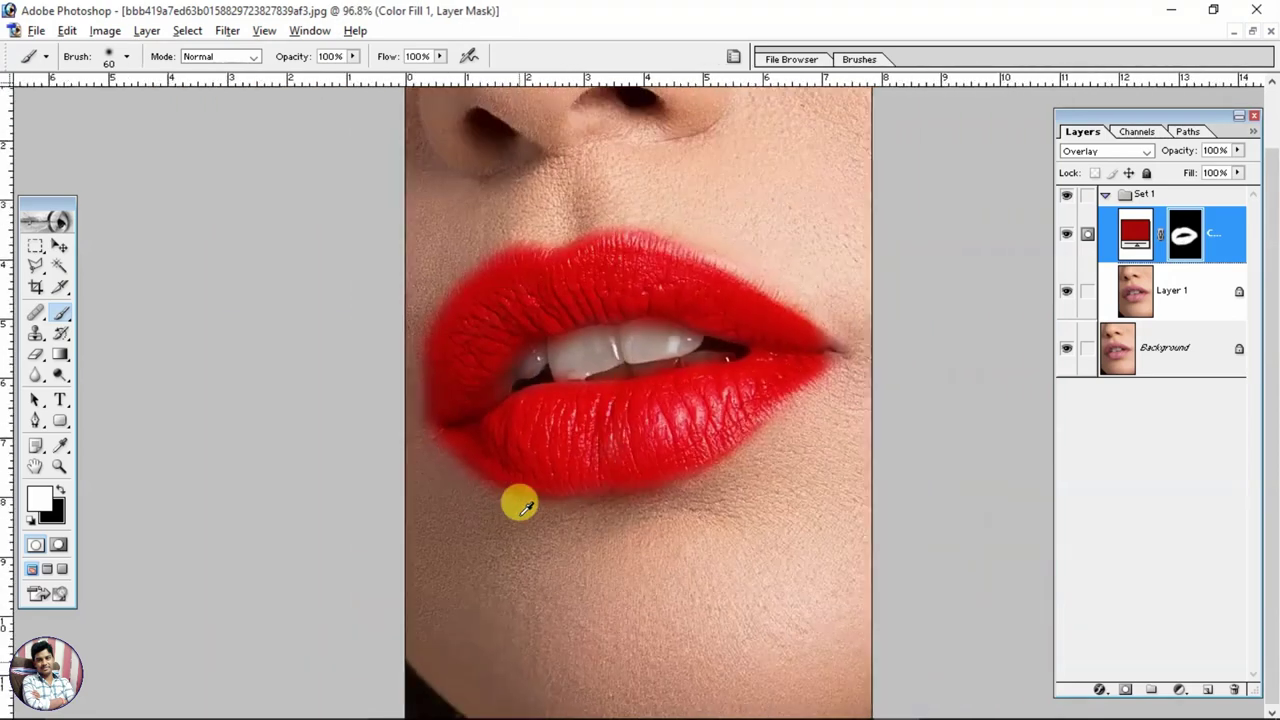
{"action": "scroll", "coordinate": [654, 386], "scroll_direction": "down", "scroll_amount": 1}
{"action": "scroll", "coordinate": [654, 386], "scroll_direction": "down", "scroll_amount": 1}
{"action": "key", "text": "ctrl+alt+z"}
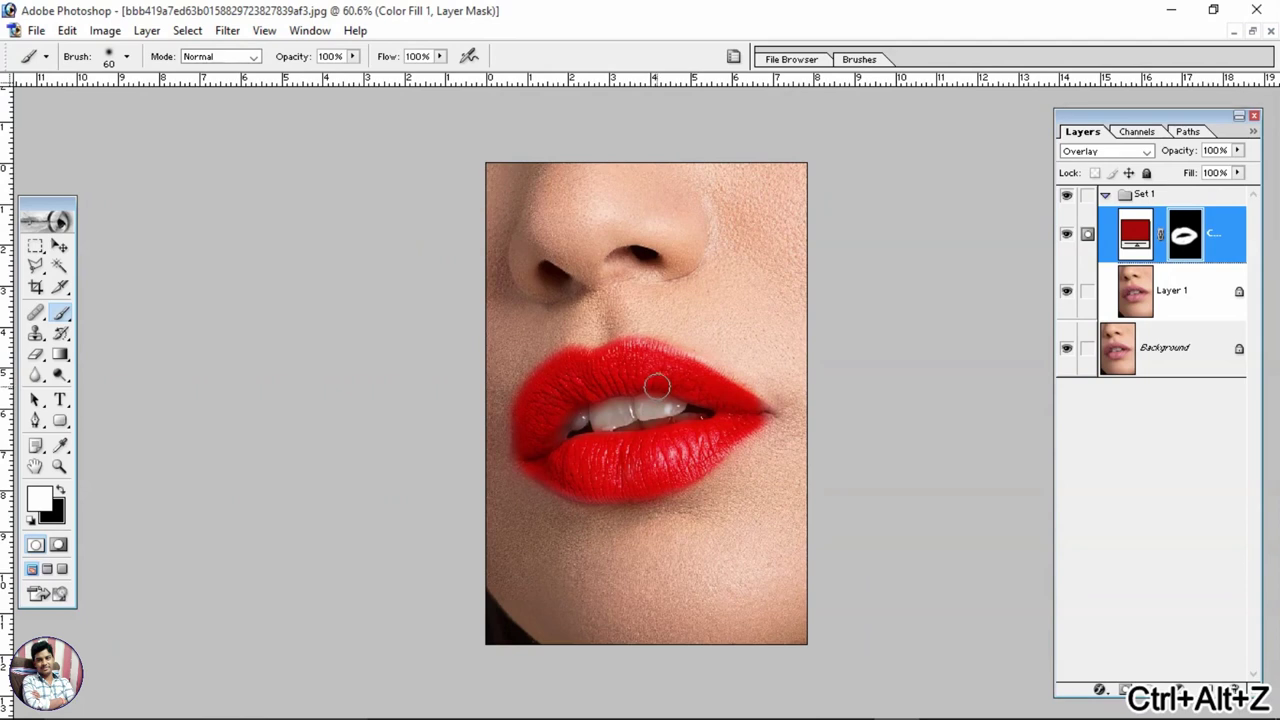
Collapse Set 1 and toggle its visibility off and on to compare pink and red lips
{"action": "left_click", "coordinate": [1105, 194]}
{"action": "left_click", "coordinate": [1066, 198]}
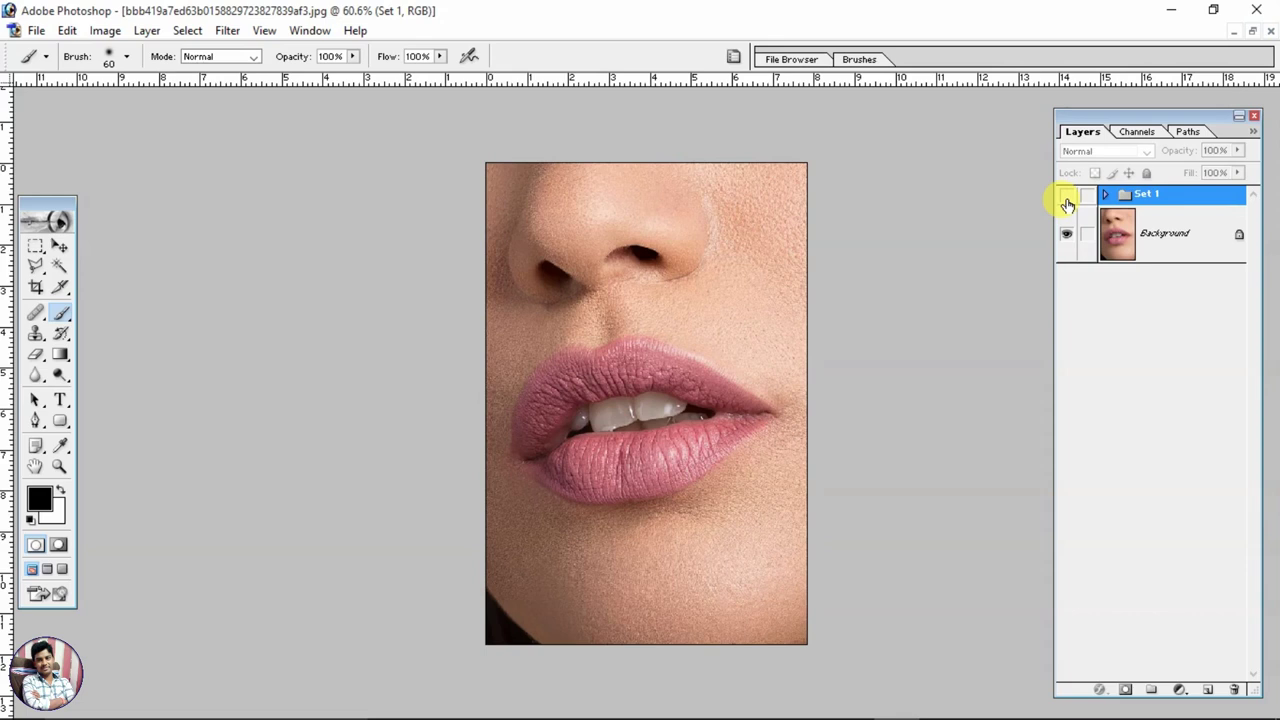
{"action": "scroll", "coordinate": [889, 266], "scroll_direction": "up", "scroll_amount": 2}
{"action": "scroll", "coordinate": [886, 277], "scroll_direction": "up", "scroll_amount": 2}
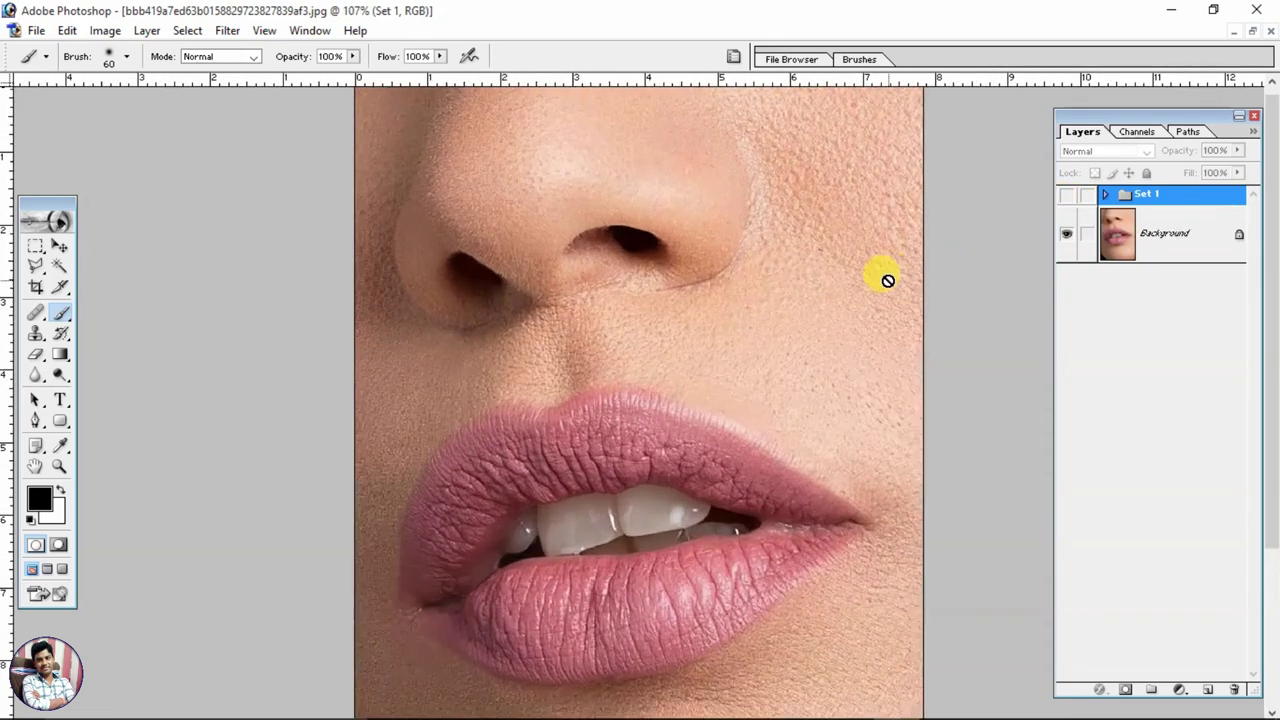
{"action": "scroll", "coordinate": [897, 225], "scroll_direction": "down", "scroll_amount": 2}
{"action": "left_click", "coordinate": [1067, 198]}
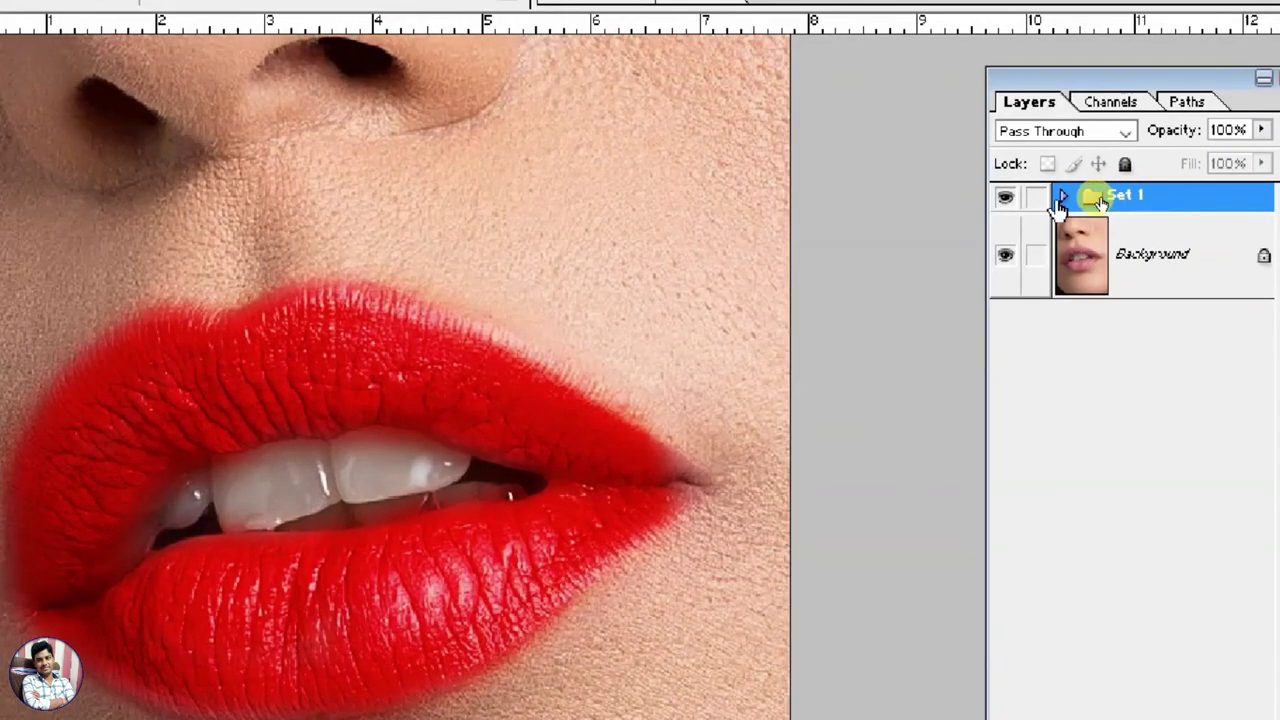
Change the Color Fill 1 colour to blue 052ACC, turning the lips purple-blue
{"action": "left_click", "coordinate": [1060, 198]}
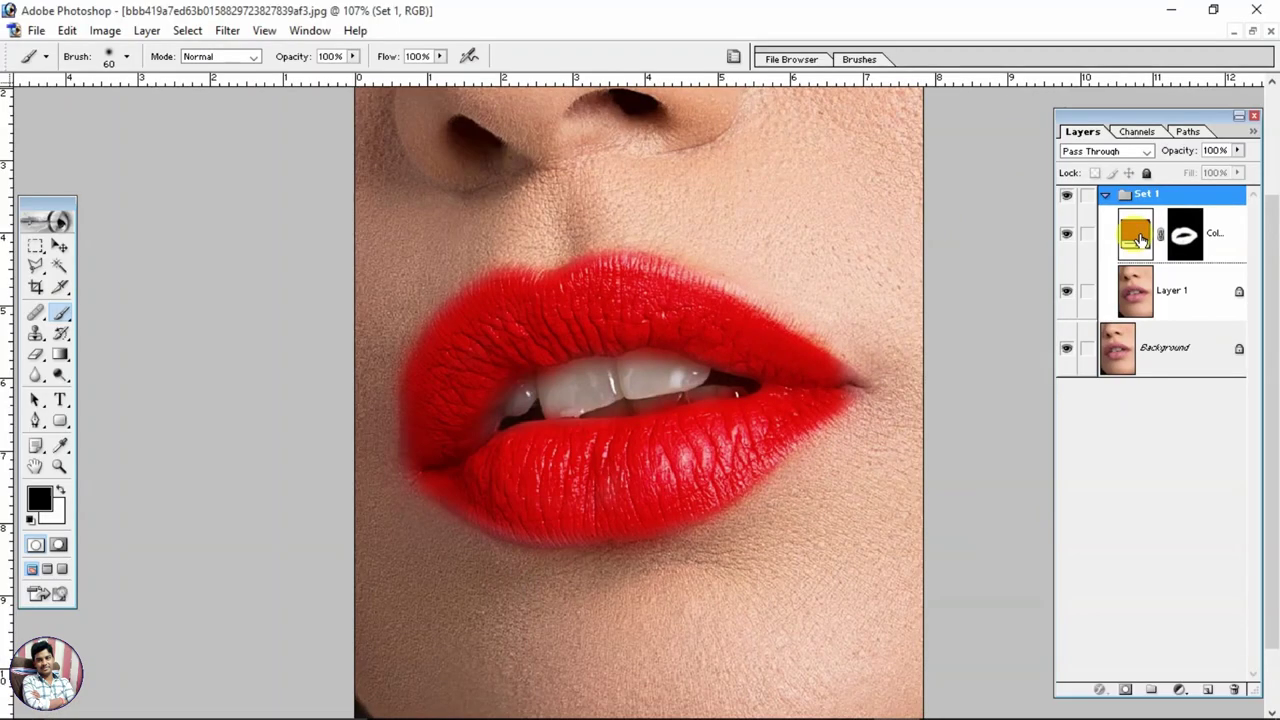
{"action": "double_click", "coordinate": [1140, 236]}
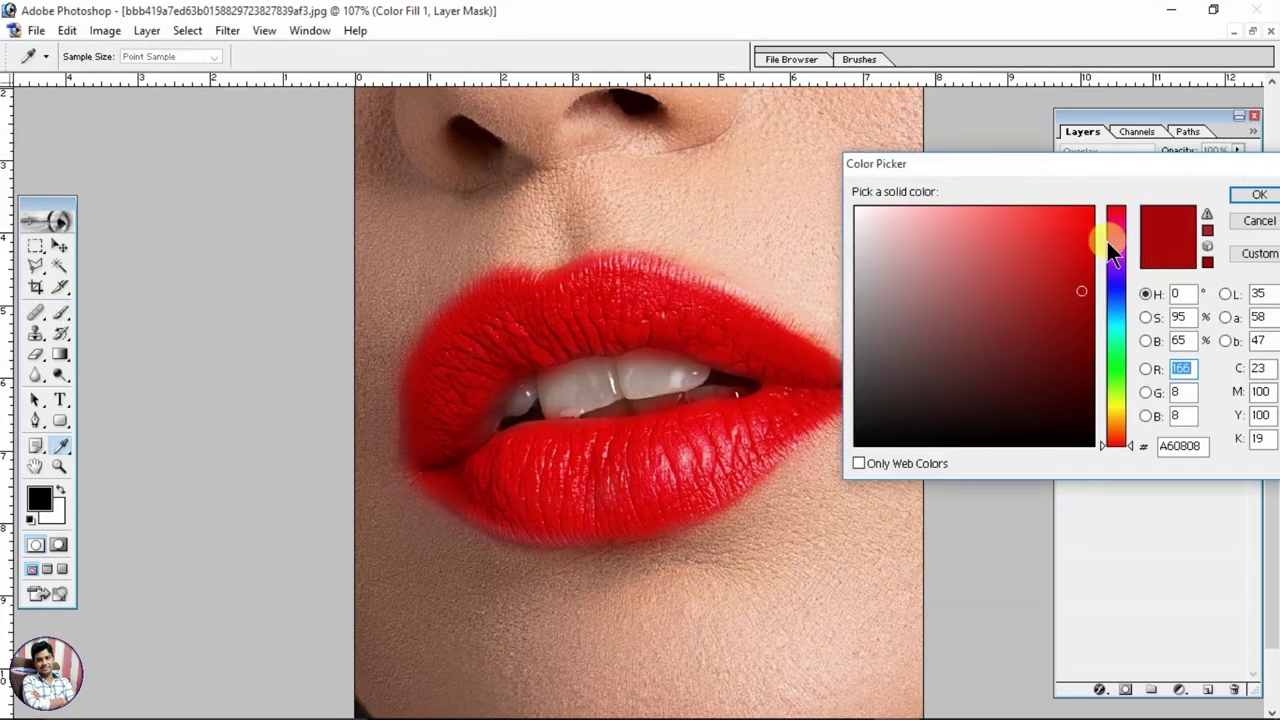
{"action": "left_click_drag", "start_coordinate": [1034, 168], "coordinate": [961, 159]}
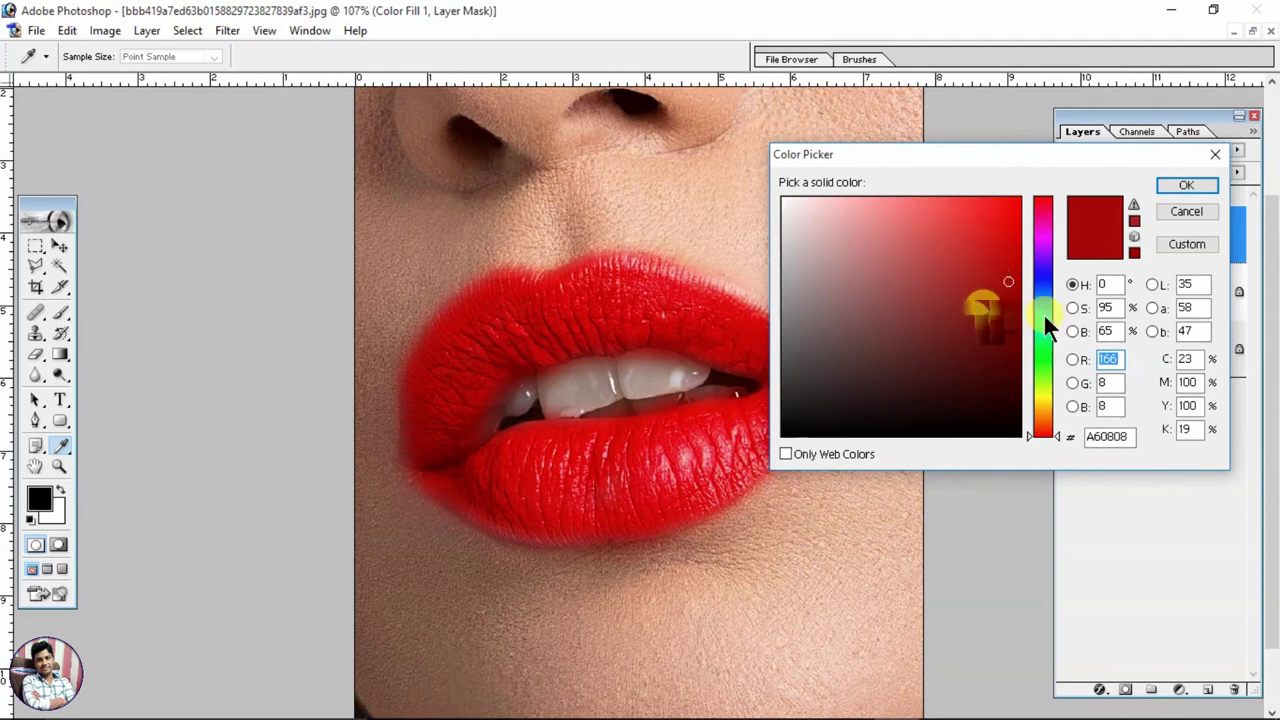
{"action": "left_click", "coordinate": [1045, 277]}
{"action": "left_click_drag", "start_coordinate": [1006, 250], "coordinate": [1040, 388]}
{"action": "mouse_move", "coordinate": [1005, 345]}
{"action": "left_mouse_down"}
{"action": "mouse_move", "coordinate": [1015, 245]}
{"action": "mouse_move", "coordinate": [1042, 343]}
{"action": "left_mouse_up"}
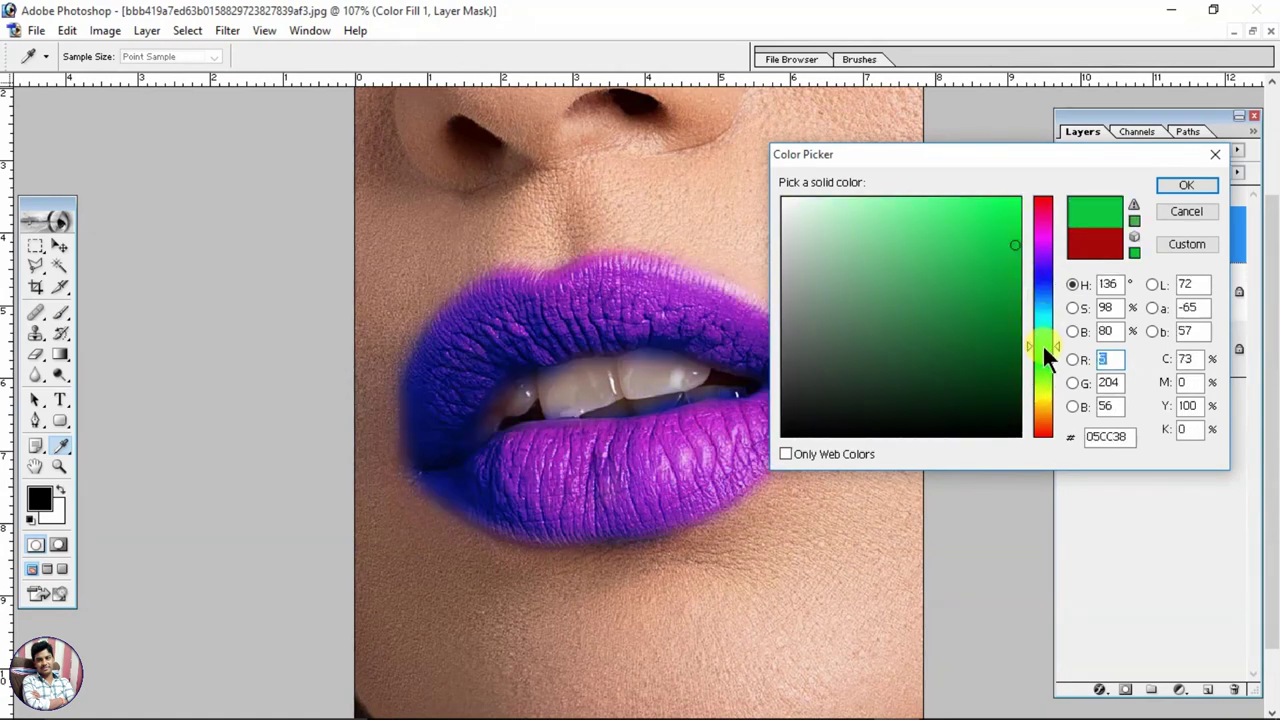
{"action": "left_click", "coordinate": [1044, 285]}
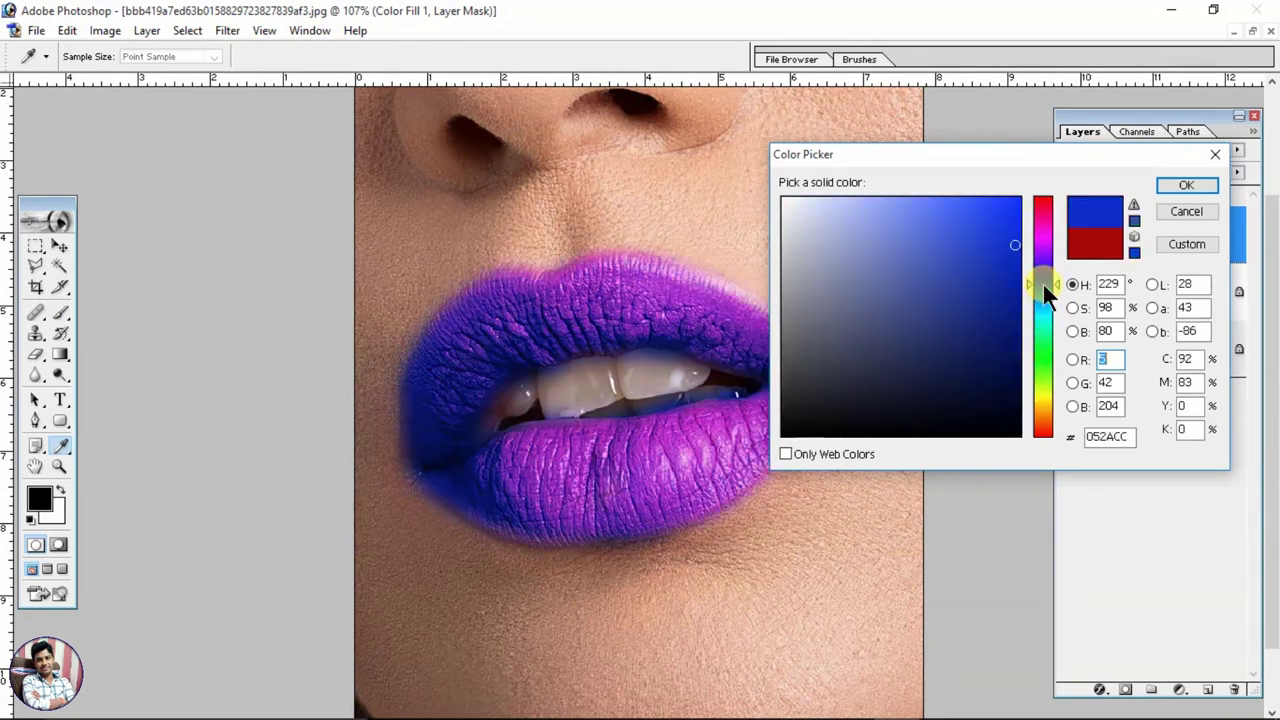
{"action": "left_click", "coordinate": [1182, 187]}
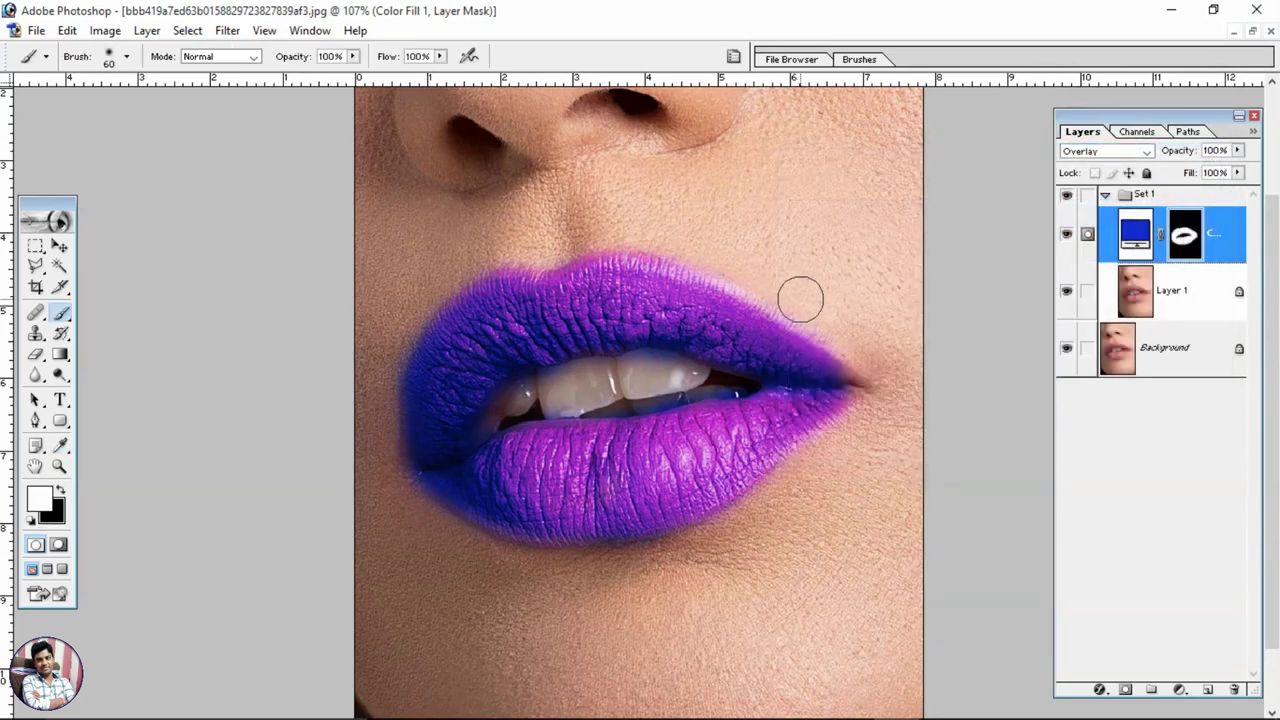
{"action": "scroll", "coordinate": [800, 286], "scroll_direction": "down", "scroll_amount": 3}
{"action": "scroll", "coordinate": [805, 288], "scroll_direction": "up", "scroll_amount": 1}
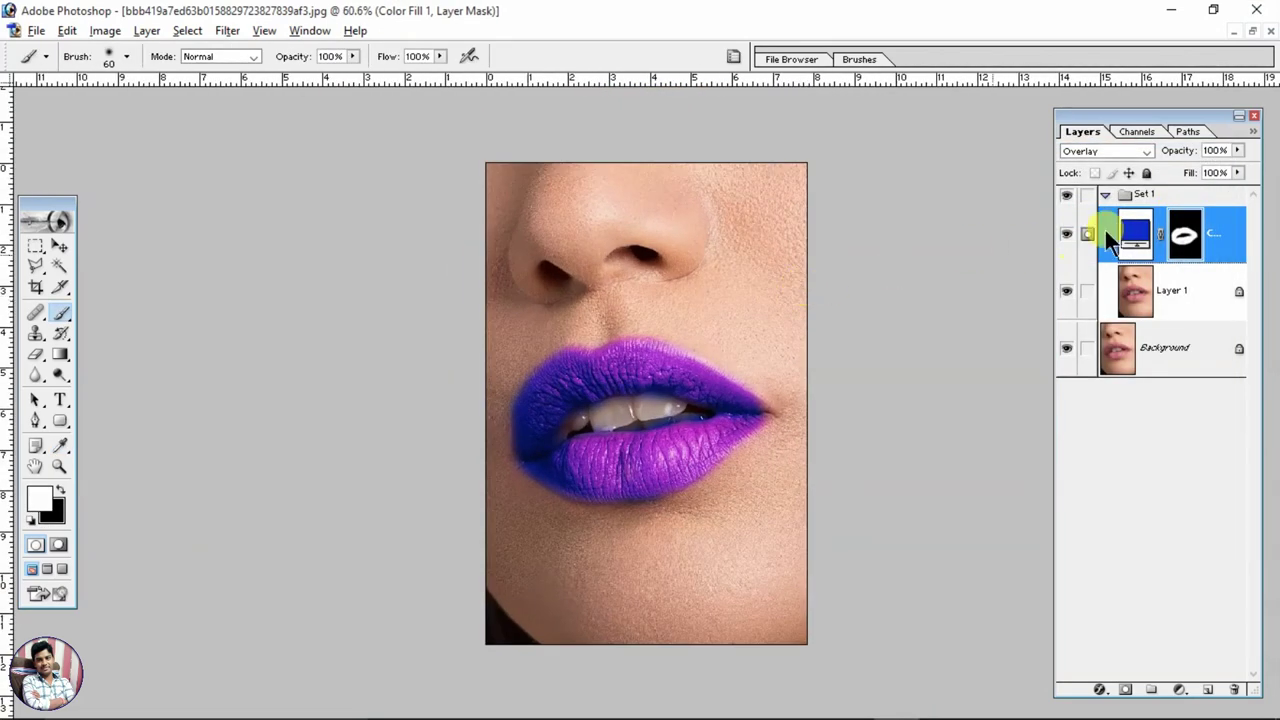
Lower the fill layer's opacity to 84%
{"action": "scroll", "coordinate": [851, 283], "scroll_direction": "up", "scroll_amount": 1}
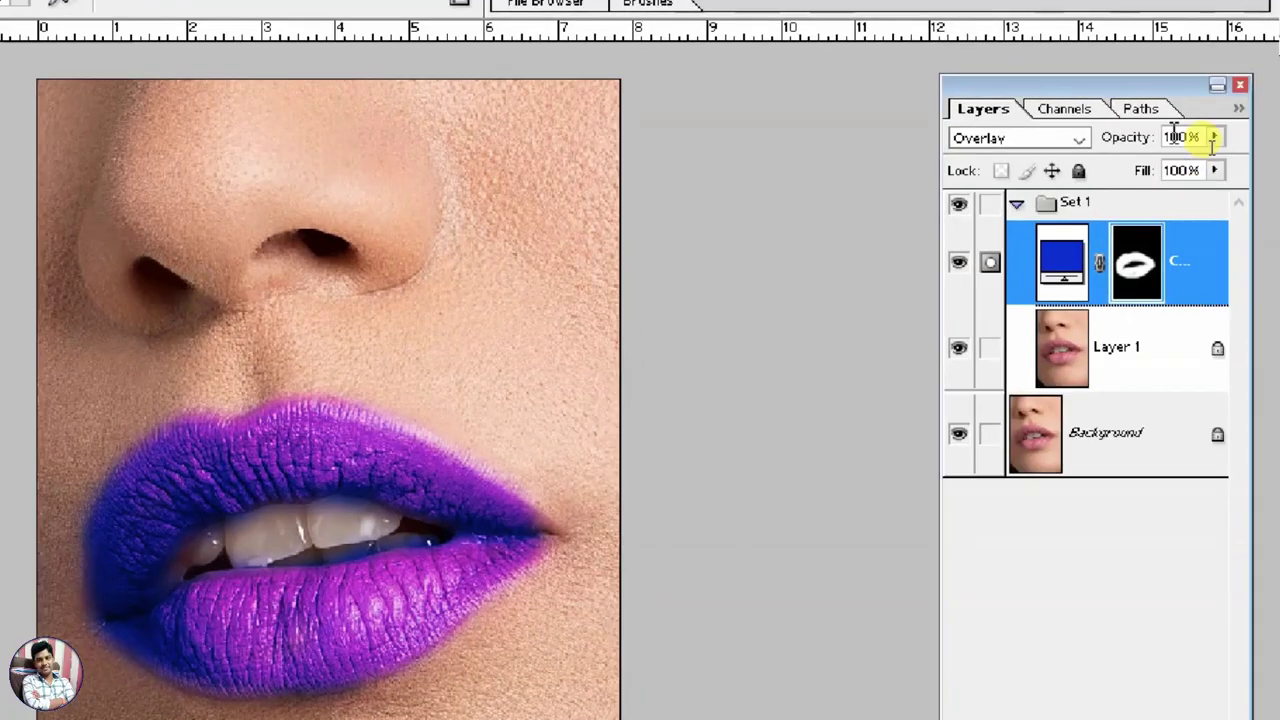
{"action": "left_click", "coordinate": [1214, 137]}
{"action": "mouse_move", "coordinate": [1212, 166]}
{"action": "left_mouse_down"}
{"action": "mouse_move", "coordinate": [1130, 170]}
{"action": "mouse_move", "coordinate": [1160, 170]}
{"action": "left_mouse_up"}
Change the fill colour back to deep red A00606
{"action": "double_click", "coordinate": [1062, 263]}
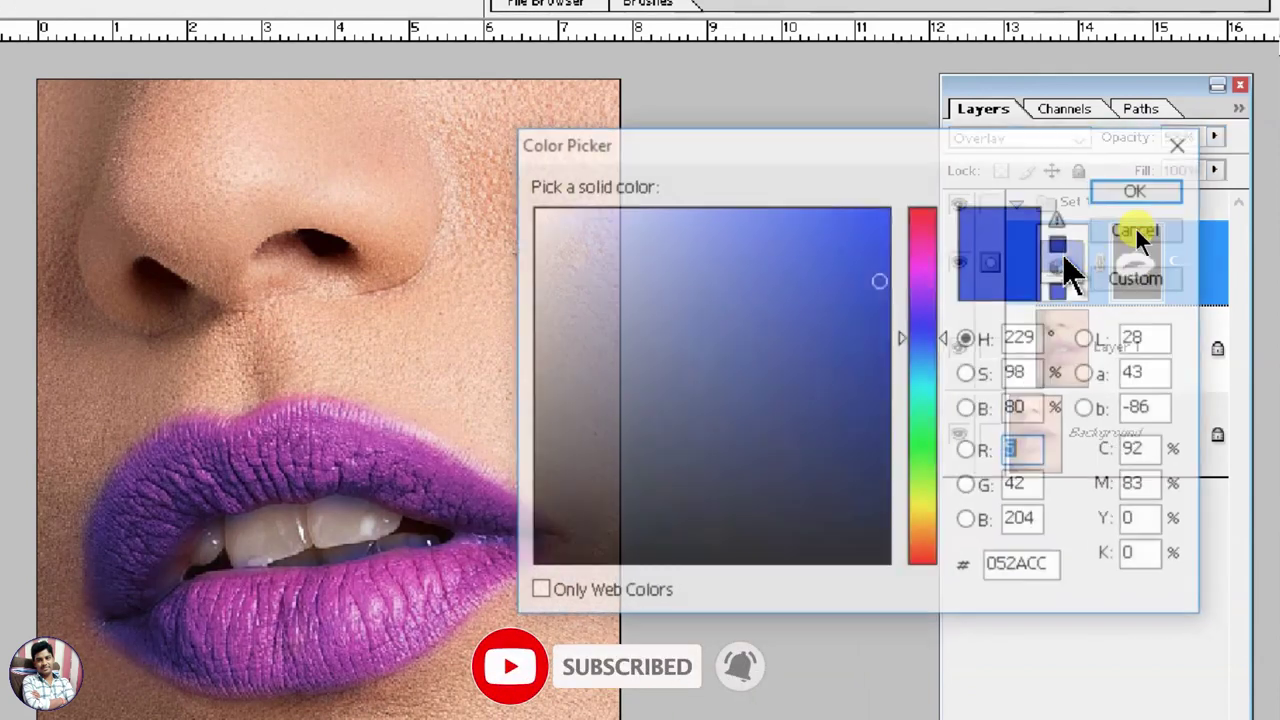
{"action": "left_click_drag", "start_coordinate": [923, 338], "coordinate": [923, 207]}
{"action": "left_click", "coordinate": [889, 293]}
{"action": "left_click_drag", "start_coordinate": [889, 293], "coordinate": [863, 349]}
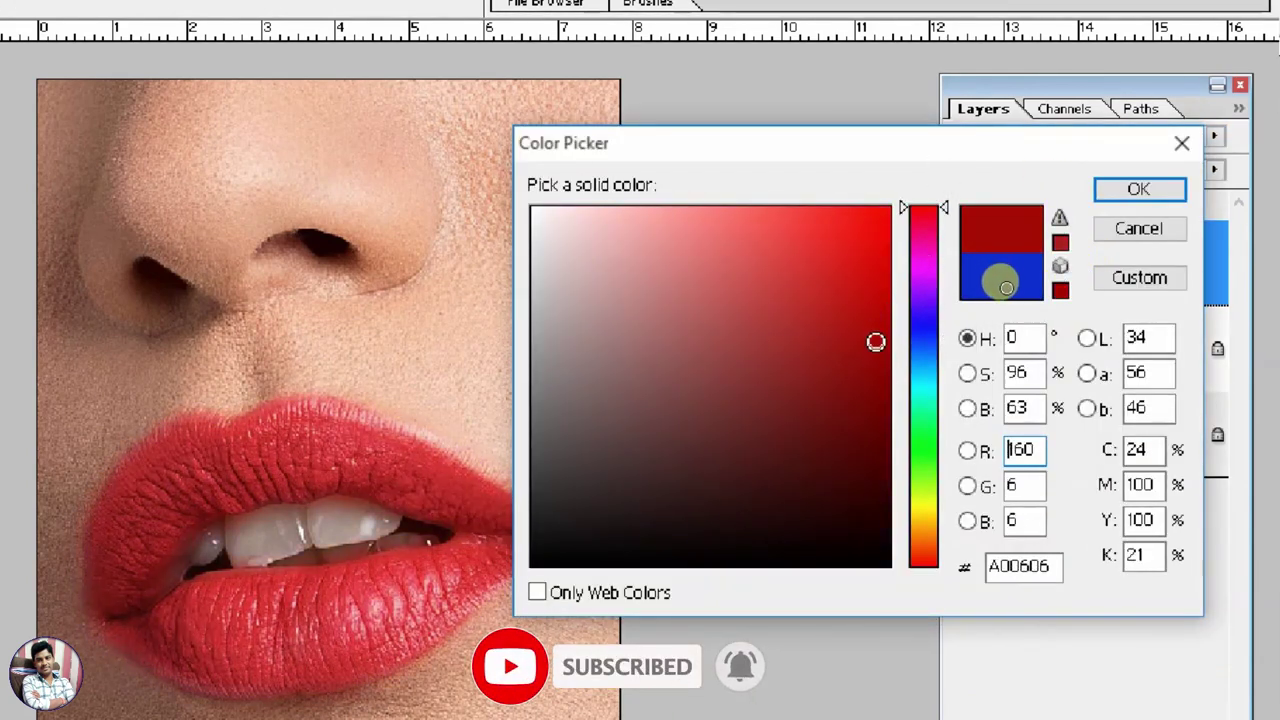
{"action": "left_click", "coordinate": [1150, 185]}
Fine-tune the fill layer's opacity, settling at 89%
{"action": "left_click", "coordinate": [1213, 137]}
{"action": "left_click_drag", "start_coordinate": [1160, 168], "coordinate": [1268, 168]}
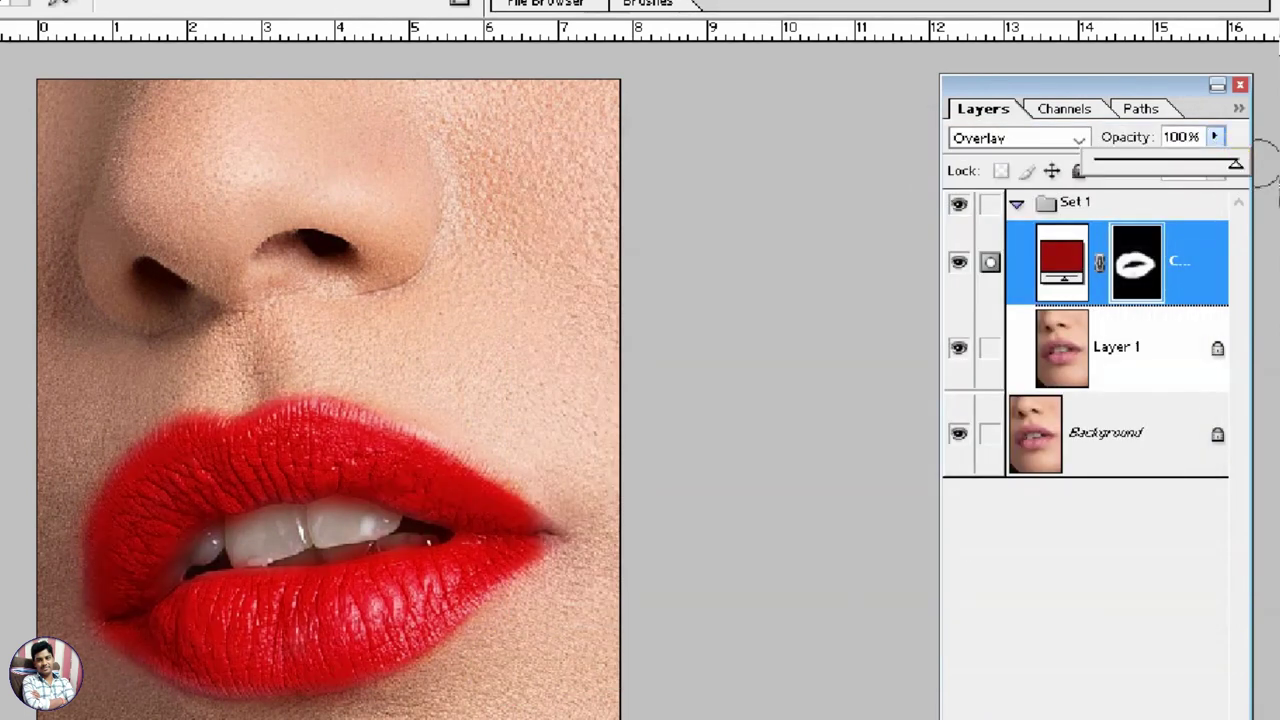
{"action": "mouse_move", "coordinate": [1180, 165]}
{"action": "left_mouse_down"}
{"action": "mouse_move", "coordinate": [1134, 172]}
{"action": "mouse_move", "coordinate": [1270, 168]}
{"action": "left_mouse_up"}
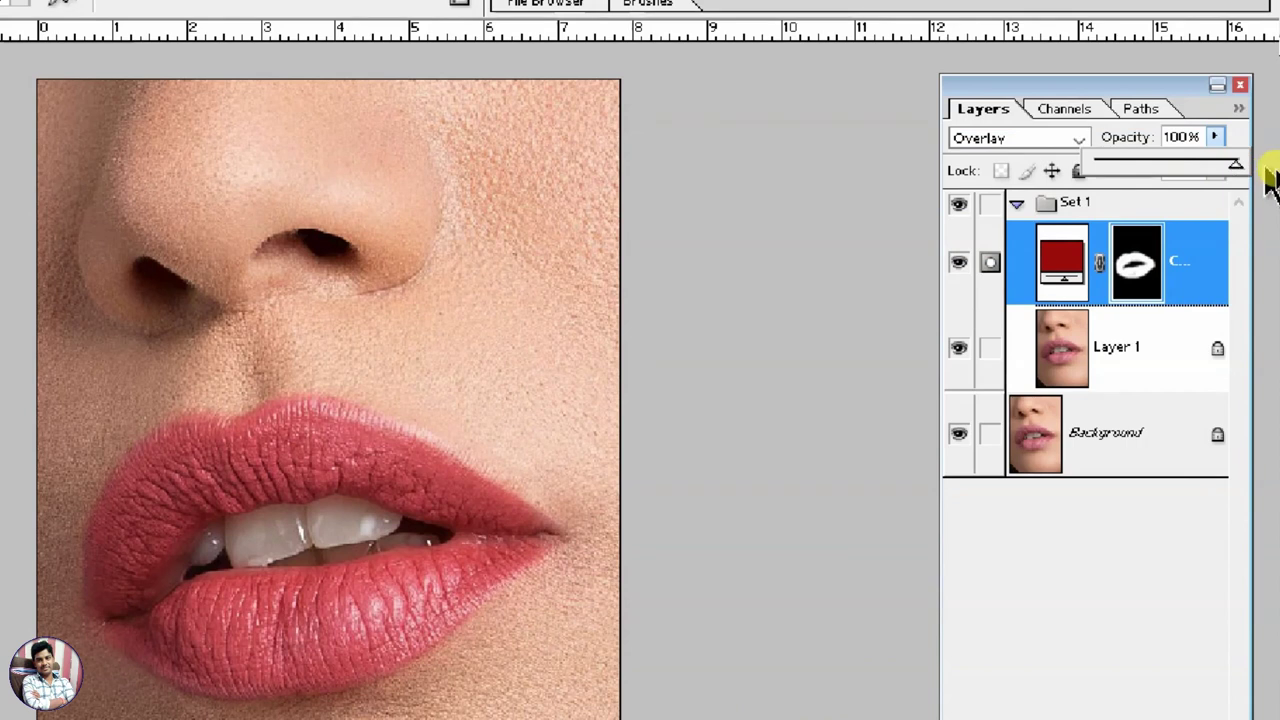
{"action": "left_click", "coordinate": [1205, 165]}
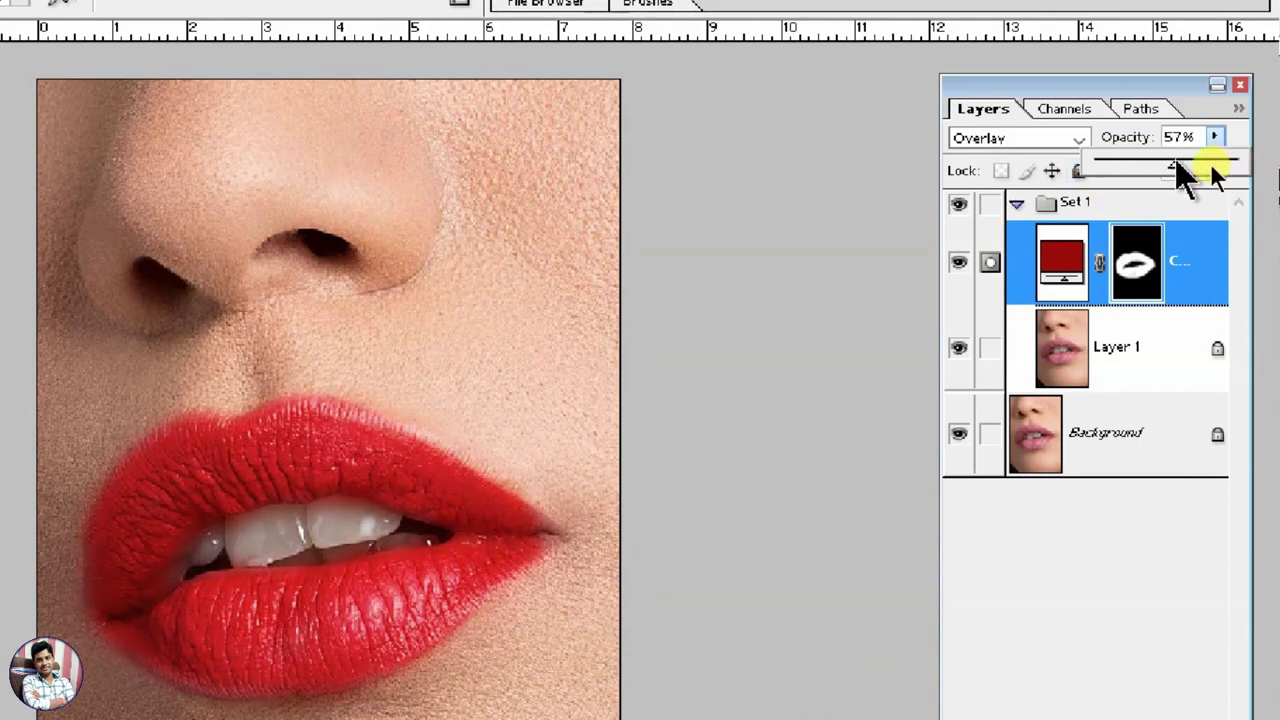
{"action": "left_click", "coordinate": [1222, 168]}
Set the red lip fill layer's opacity to 89% and view the whole portrait
{"action": "key", "text": "ctrl+minus"}
{"action": "left_click", "coordinate": [1165, 135]}
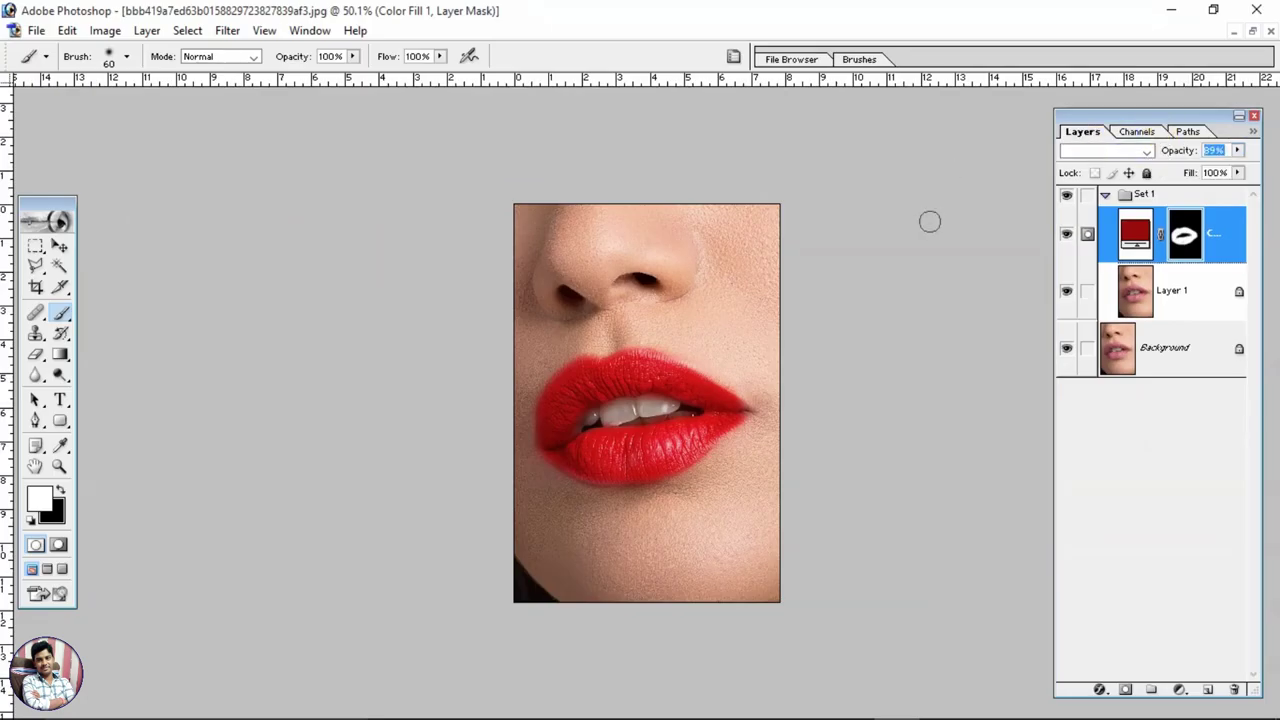
{"action": "key", "text": "Return"}
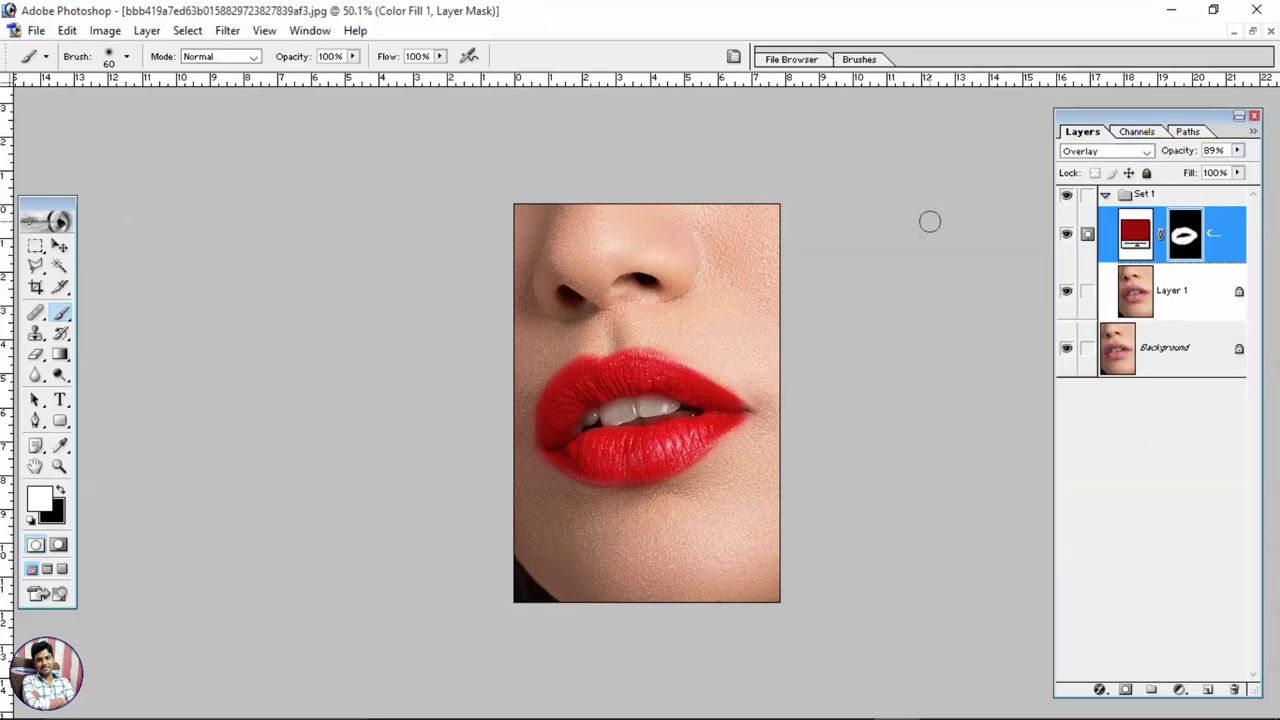